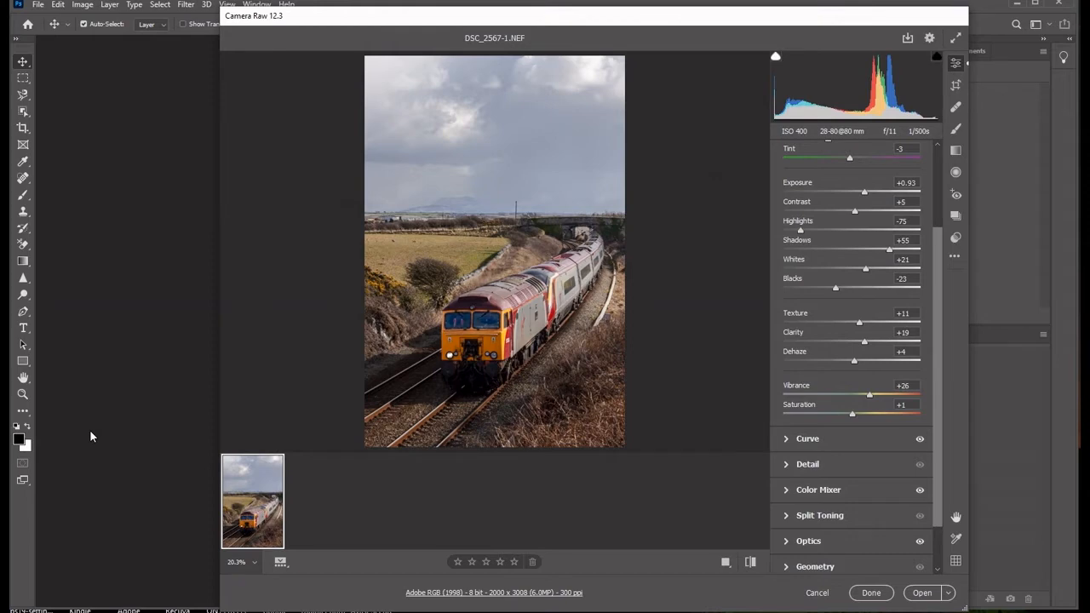
Open the raw train photo from Camera Raw for layered editing and show its layers
click(922, 593)
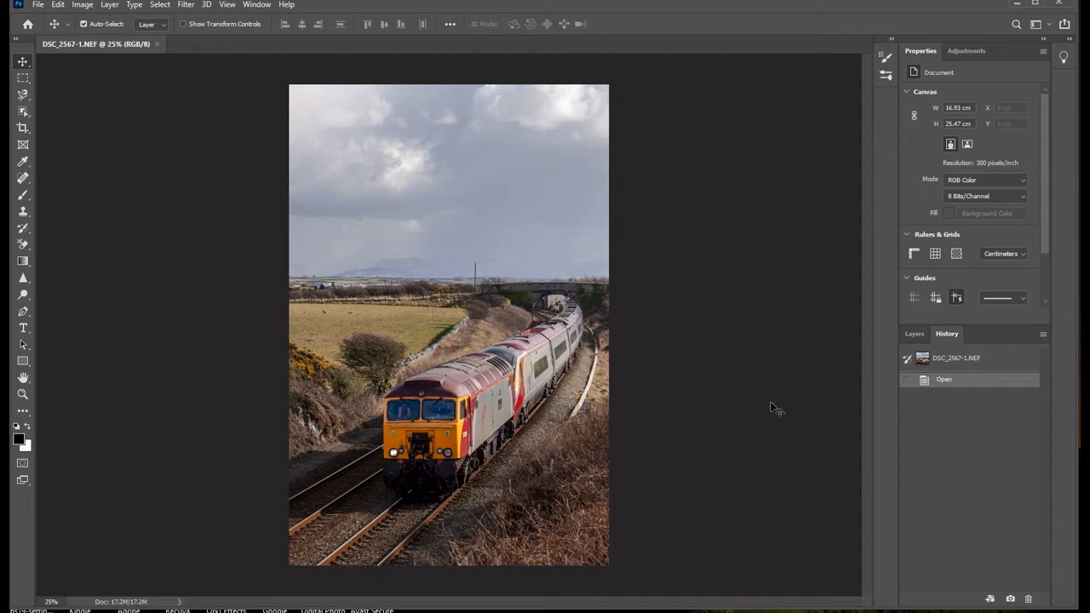
click(916, 334)
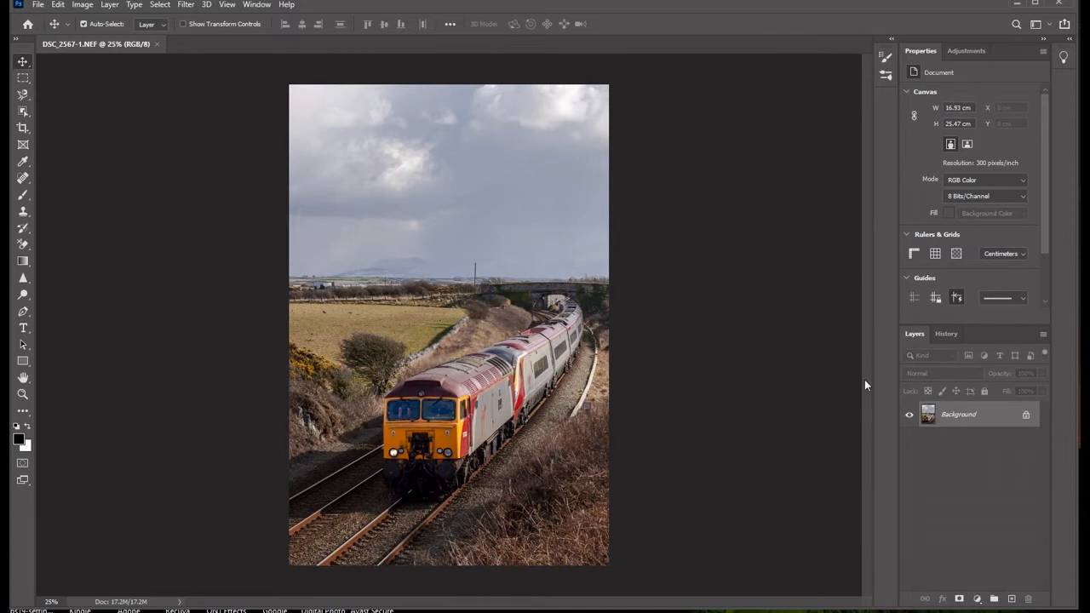
Add a Levels adjustment layer named Sky and darken the image by setting its midtone level to 0.60
click(978, 599)
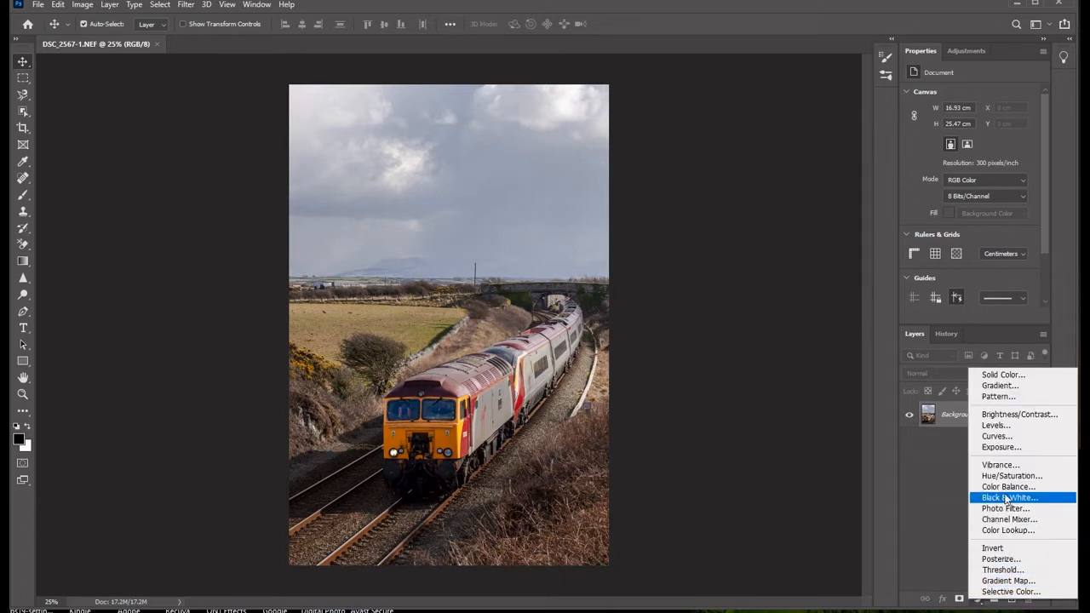
click(1004, 426)
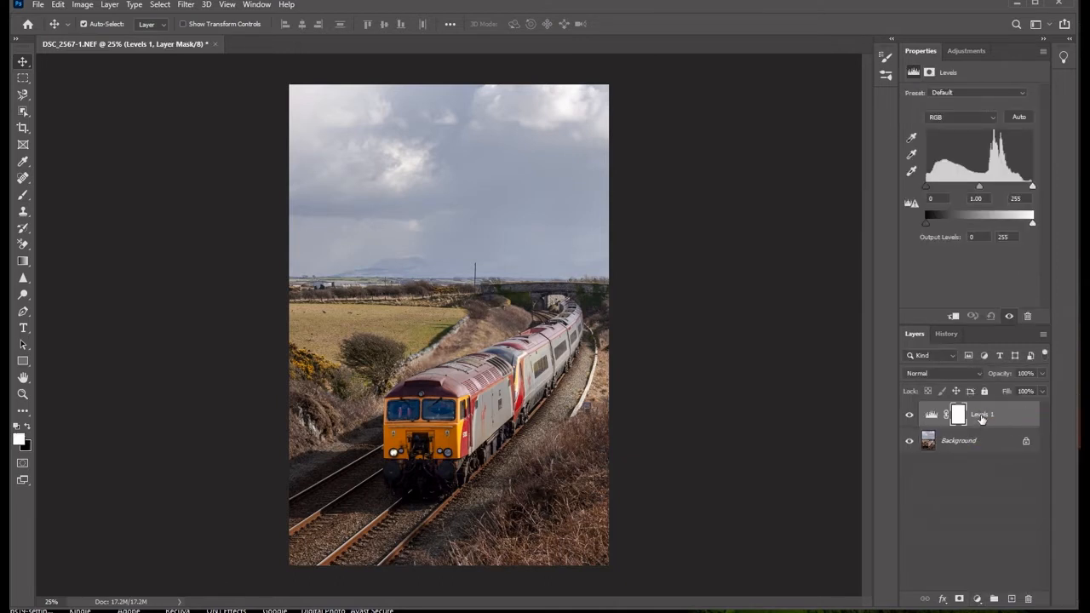
double_click(982, 415)
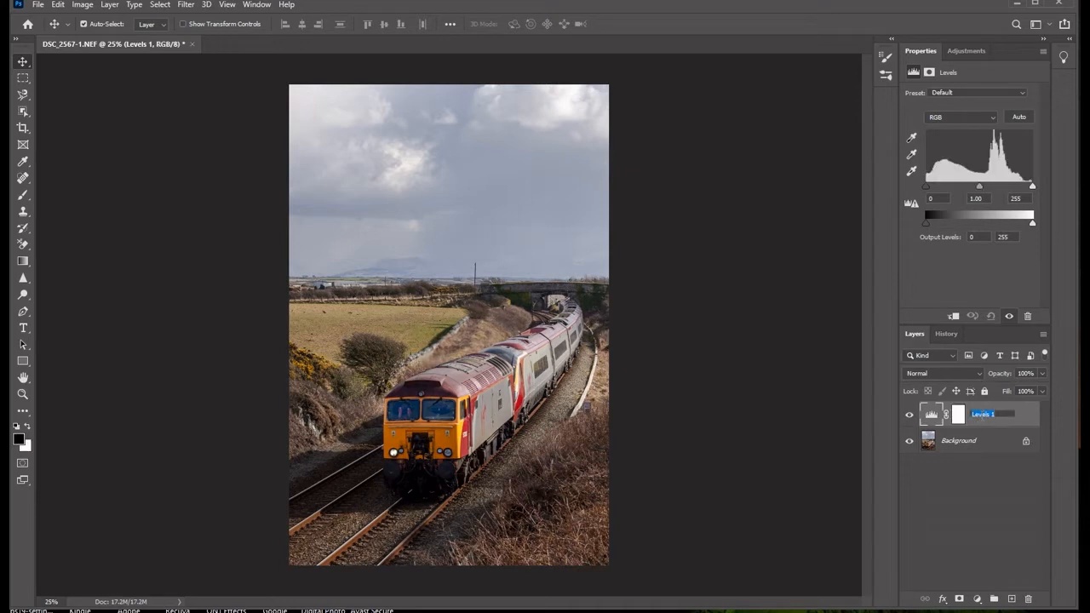
text(Sky)
click(1010, 494)
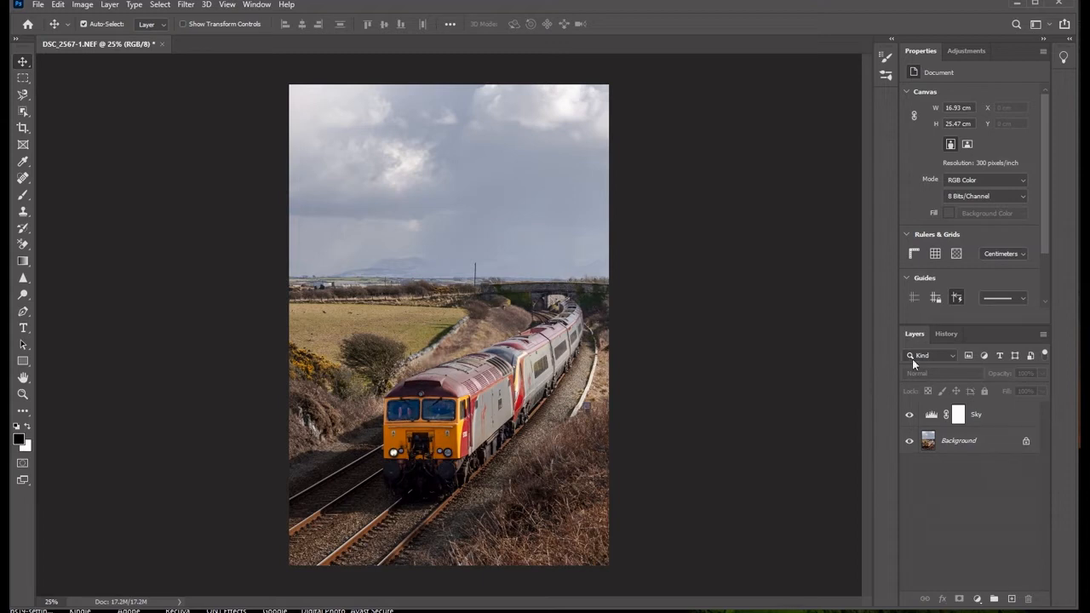
click(930, 416)
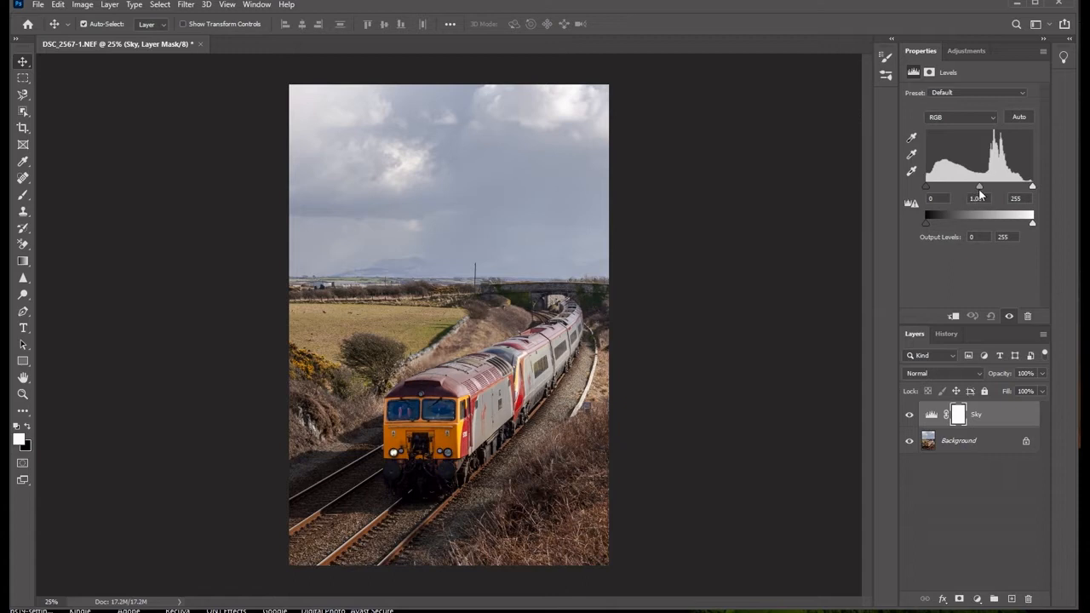
mouse_move(980, 188)
mouse_down()
mouse_move(1008, 193)
mouse_move(998, 193)
mouse_up()
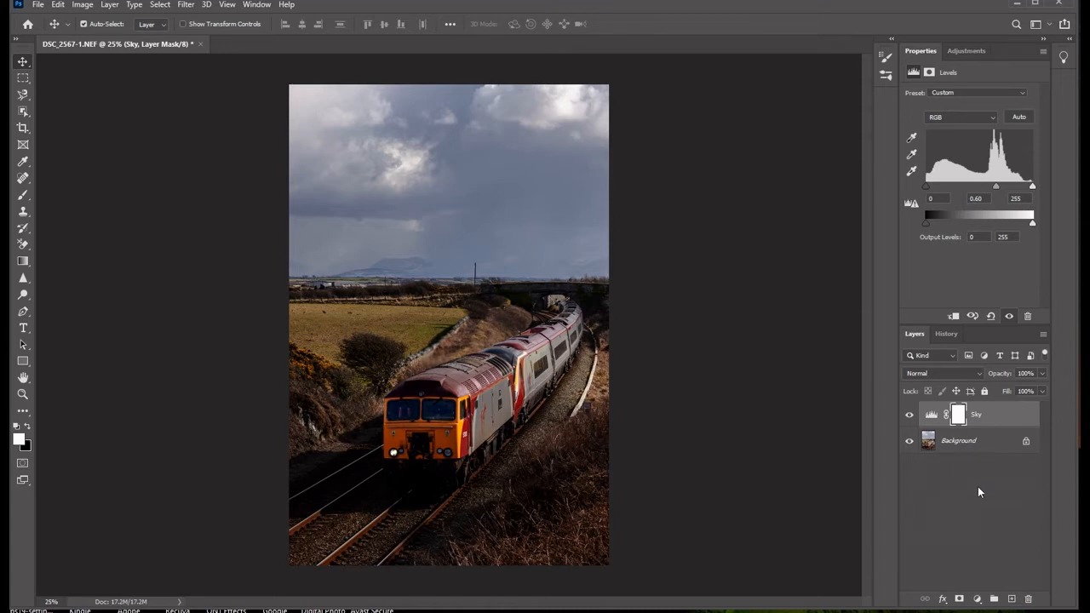
Set up the Brush tool with black as the foreground color, a size of 300 and 100% opacity
click(29, 427)
key(x)
key(x)
click(23, 199)
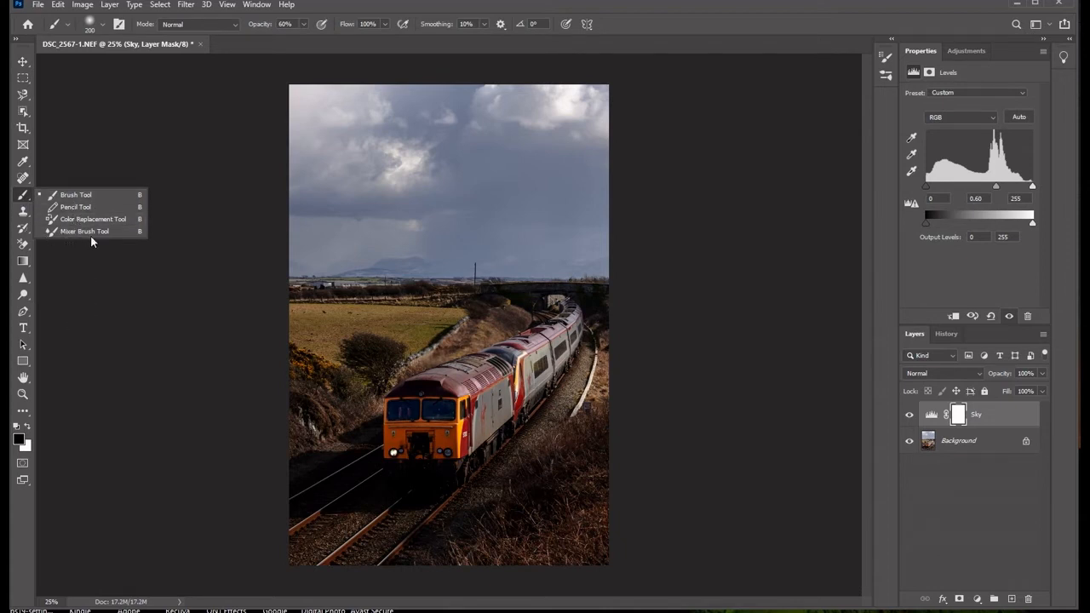
click(77, 199)
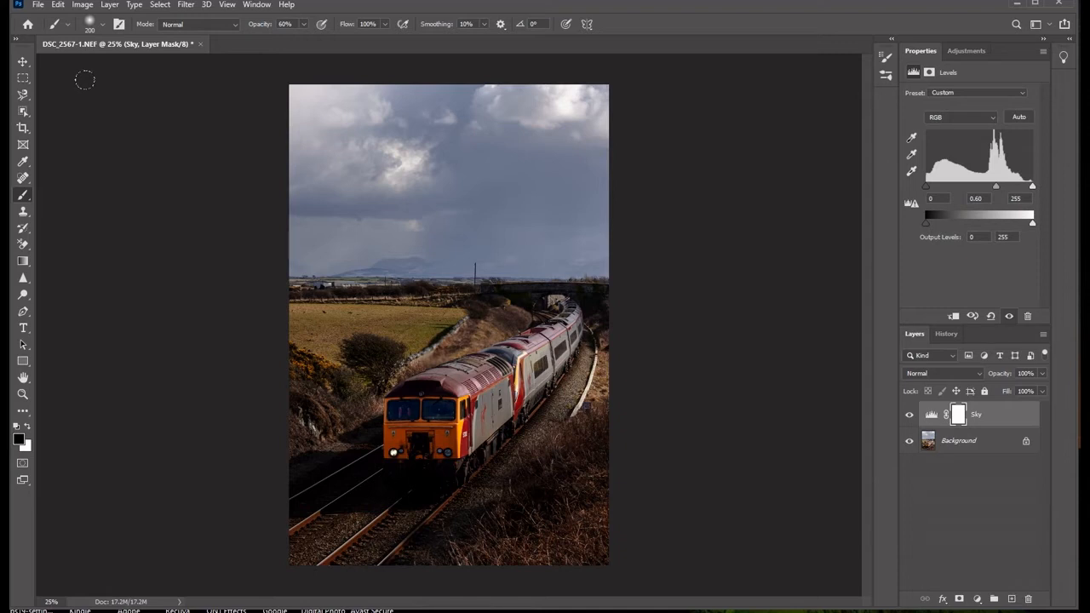
key(bracketright)
key(bracketright)
click(303, 24)
drag(303, 40, 332, 43)
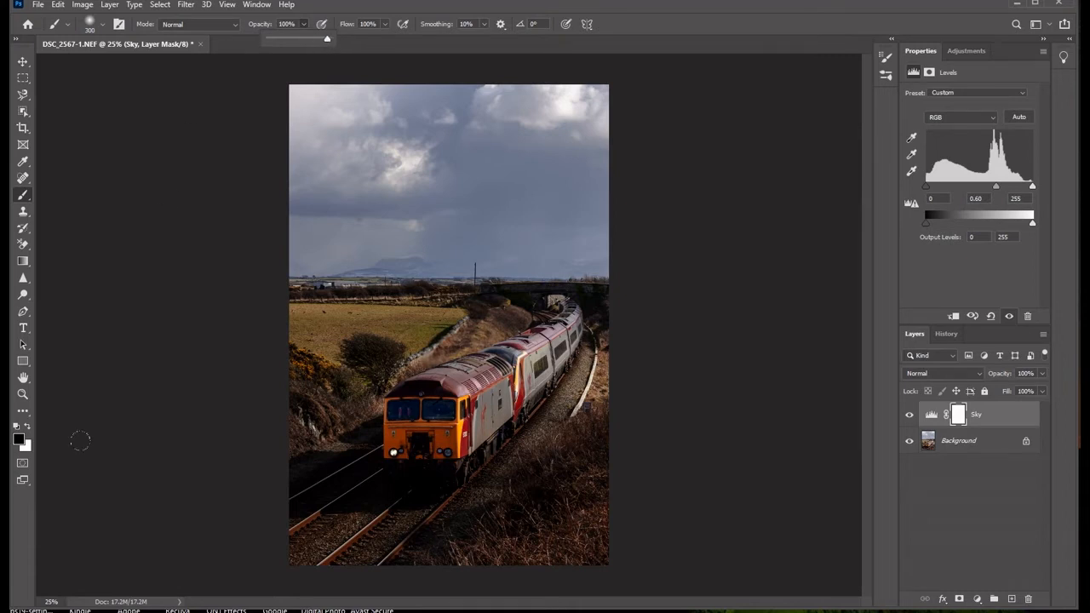
click(170, 532)
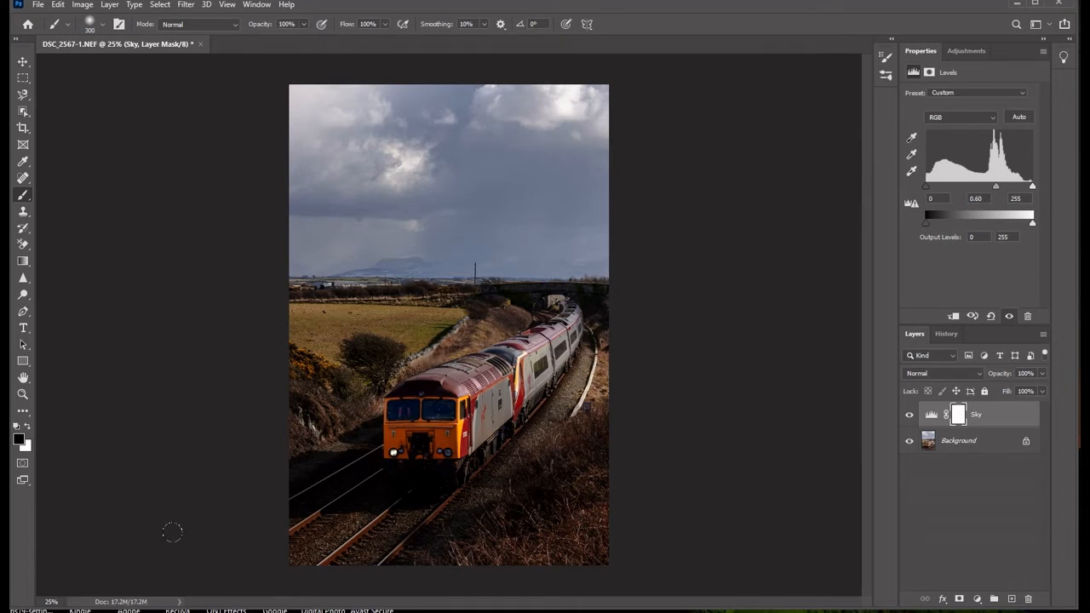
Paint black on the Sky layer mask over the train and all the land below the horizon
mouse_move(286, 562)
mouse_down()
mouse_move(558, 555)
mouse_move(618, 528)
mouse_move(277, 529)
mouse_move(613, 511)
mouse_move(207, 482)
mouse_move(628, 440)
mouse_move(279, 460)
mouse_move(604, 422)
mouse_move(430, 413)
mouse_move(562, 408)
mouse_move(243, 401)
mouse_move(638, 349)
mouse_move(273, 375)
mouse_move(521, 364)
mouse_move(451, 353)
mouse_move(286, 366)
mouse_move(588, 324)
mouse_move(273, 341)
mouse_move(596, 327)
mouse_move(324, 316)
mouse_move(574, 302)
mouse_move(275, 278)
mouse_move(371, 289)
mouse_move(481, 285)
mouse_move(510, 270)
mouse_move(545, 283)
mouse_move(564, 275)
mouse_move(462, 273)
mouse_up()
mouse_move(377, 271)
mouse_down()
mouse_move(366, 281)
mouse_move(270, 267)
mouse_up()
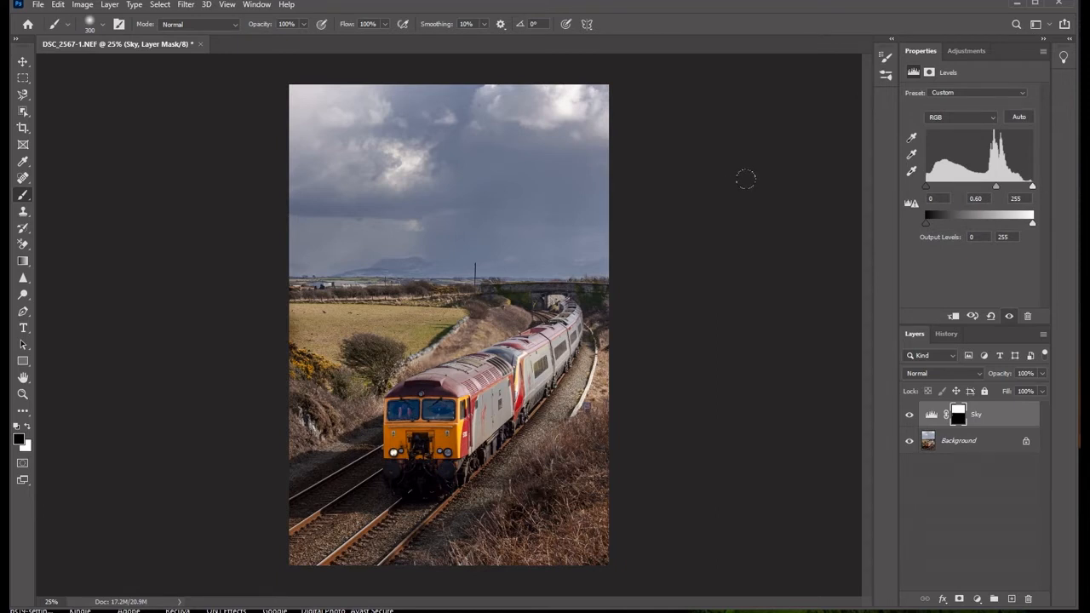
Load the Sky layer mask as a selection and add a Hue/Saturation adjustment layer limited to it
click(931, 414)
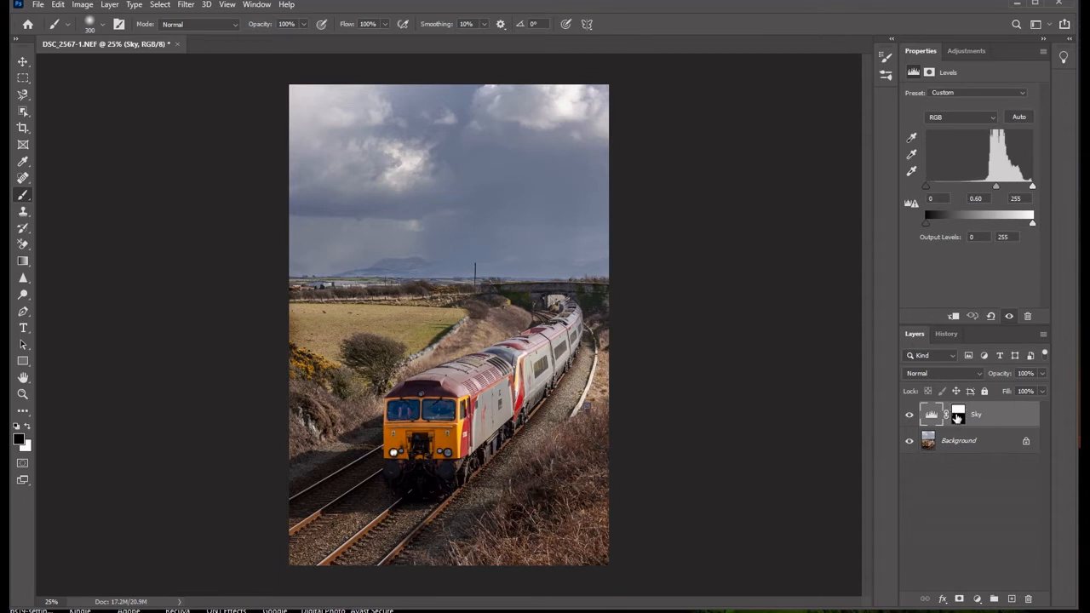
right_click(957, 418)
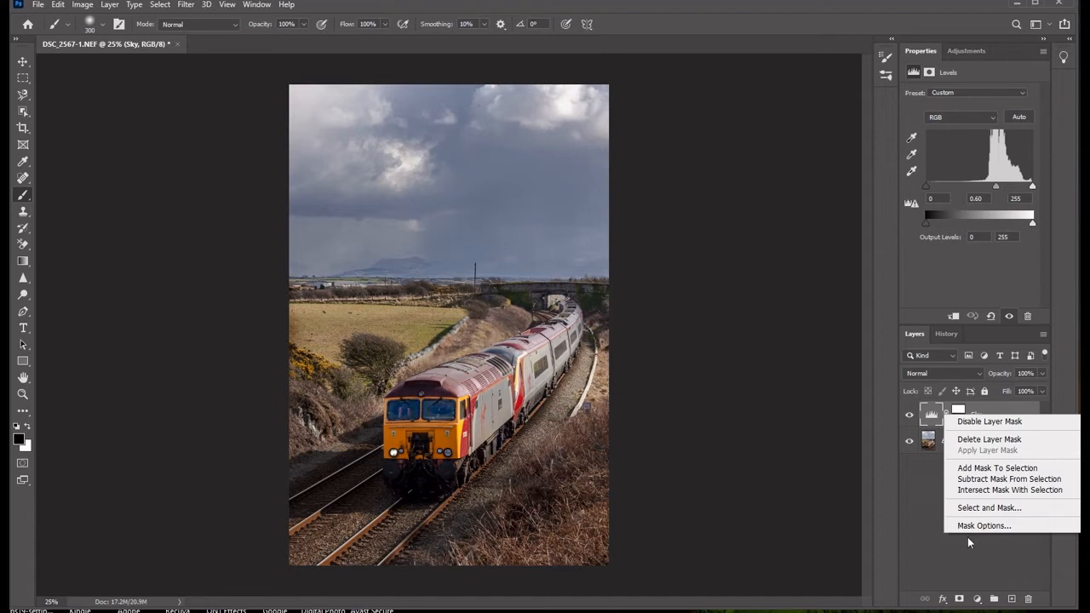
click(1006, 467)
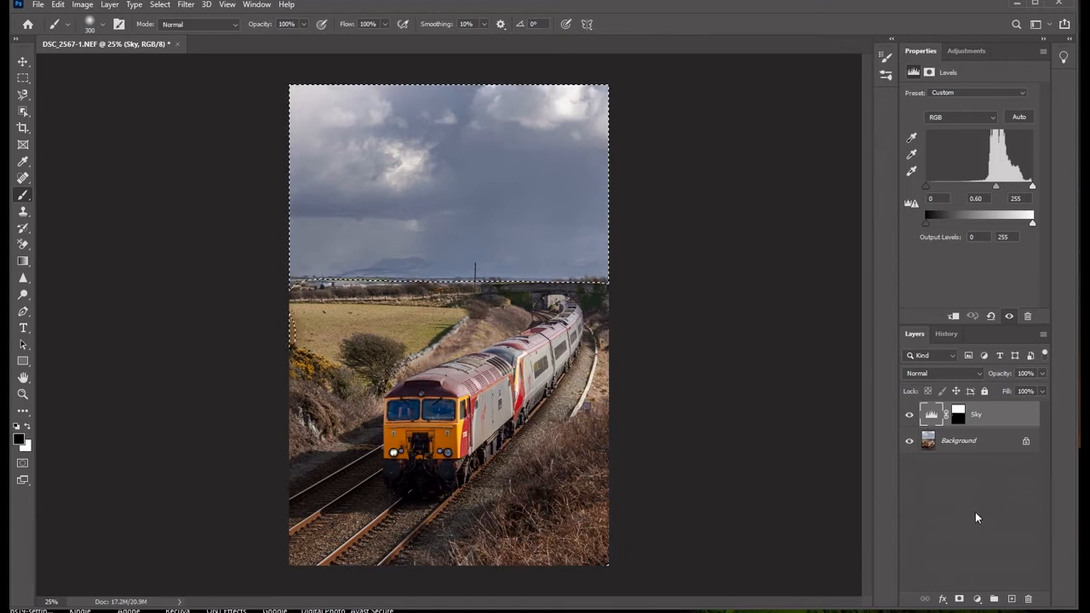
click(977, 598)
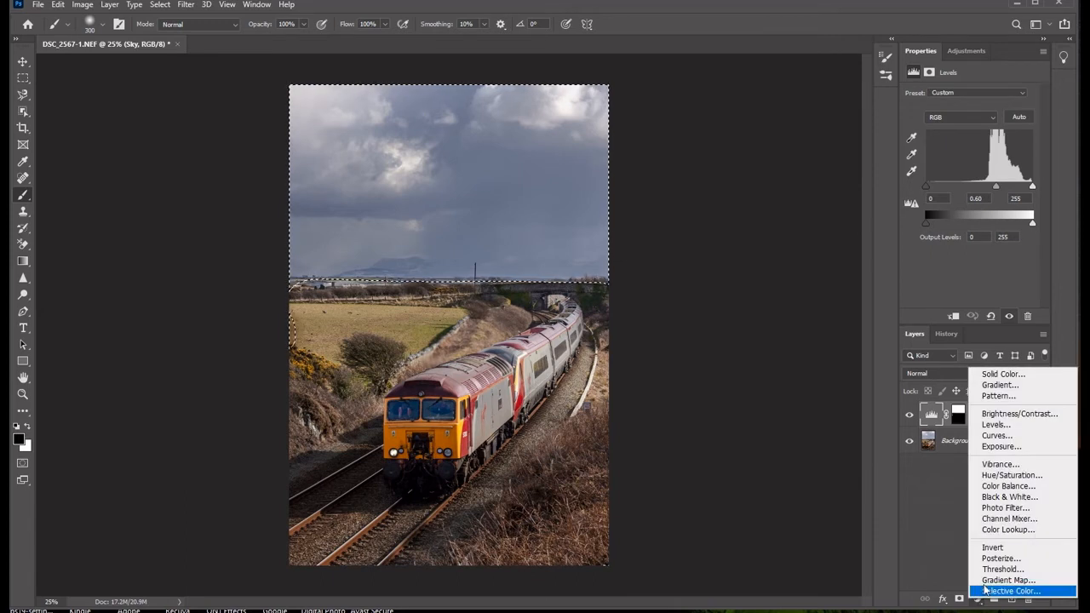
click(1008, 476)
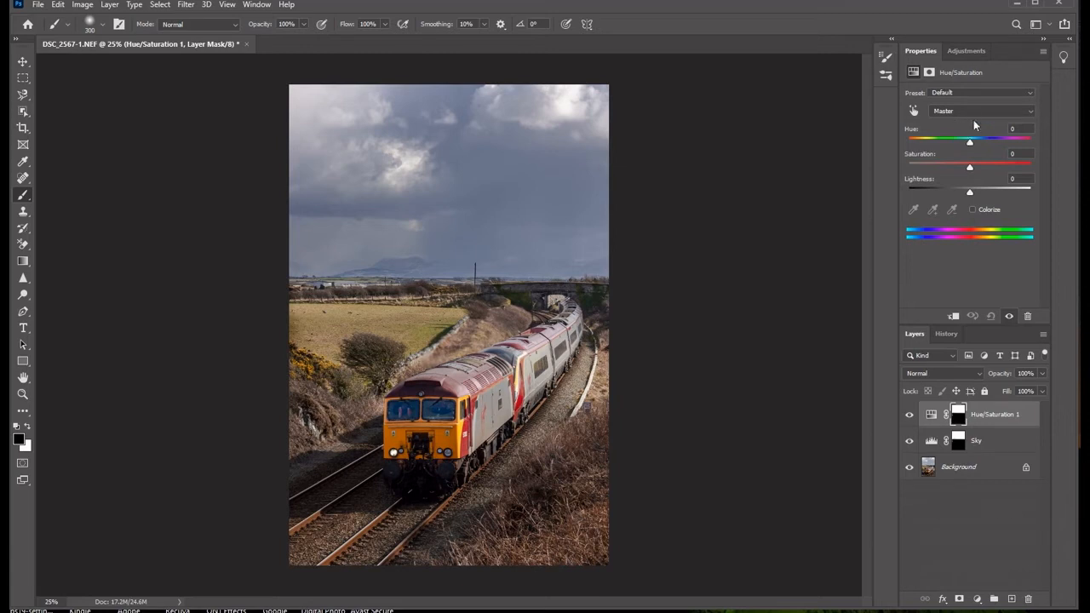
Reduce the saturation of the Blues to -57 in the Hue/Saturation adjustment
click(1030, 111)
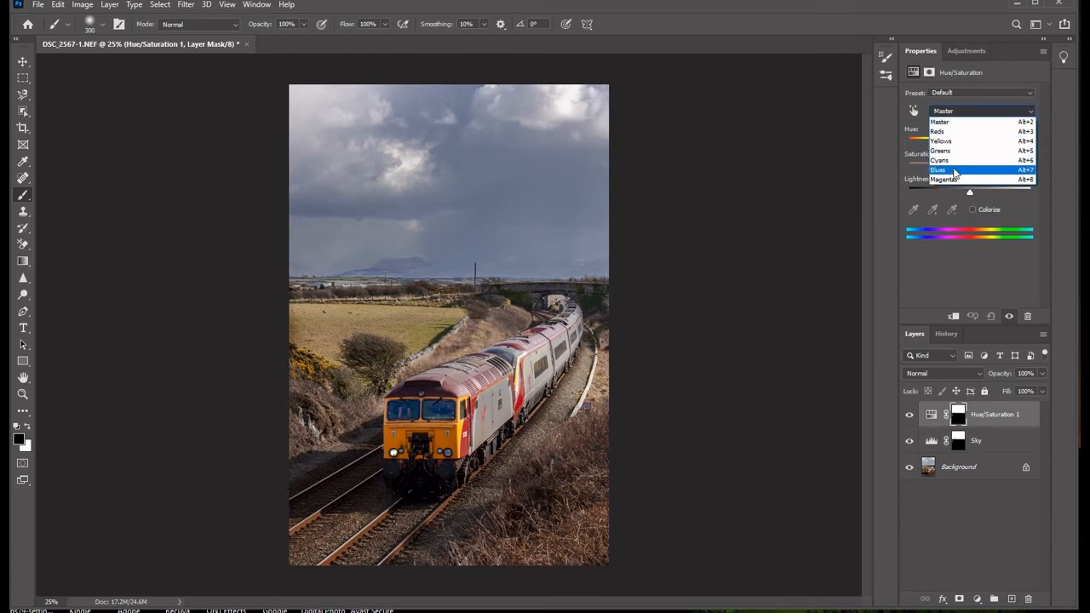
click(954, 172)
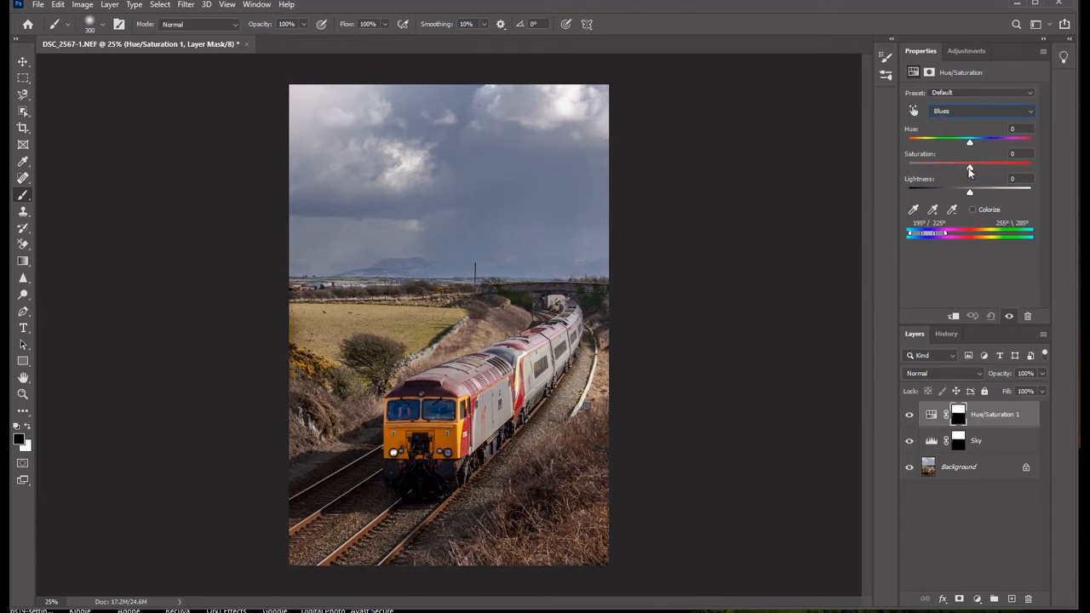
drag(969, 169, 944, 169)
drag(934, 166, 934, 166)
Add a Levels adjustment layer named Loco Shadow above the others and set its midtone level to 1.67
click(977, 599)
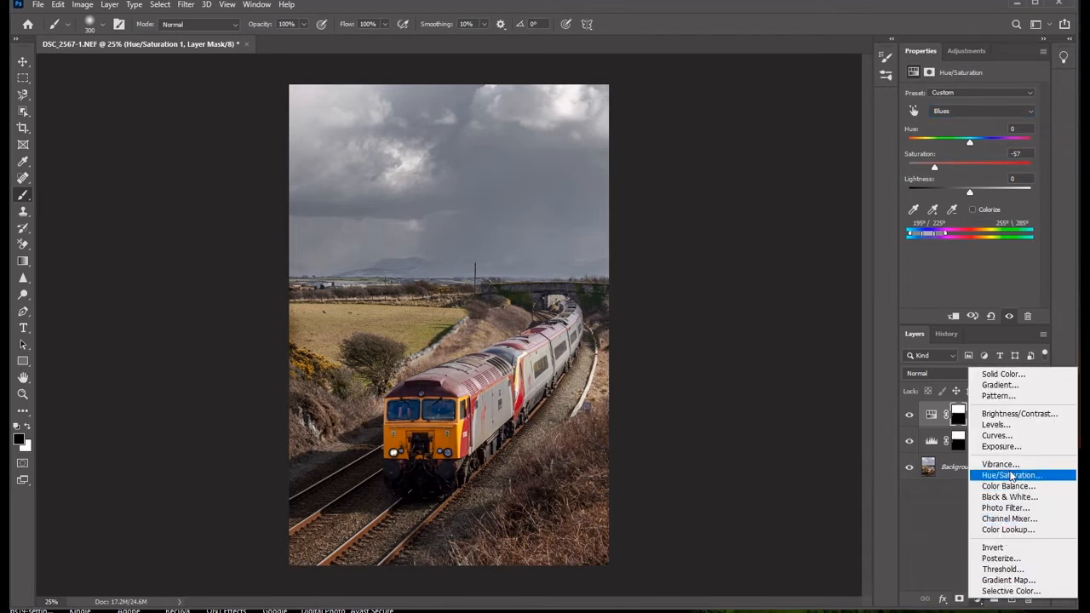
click(1005, 426)
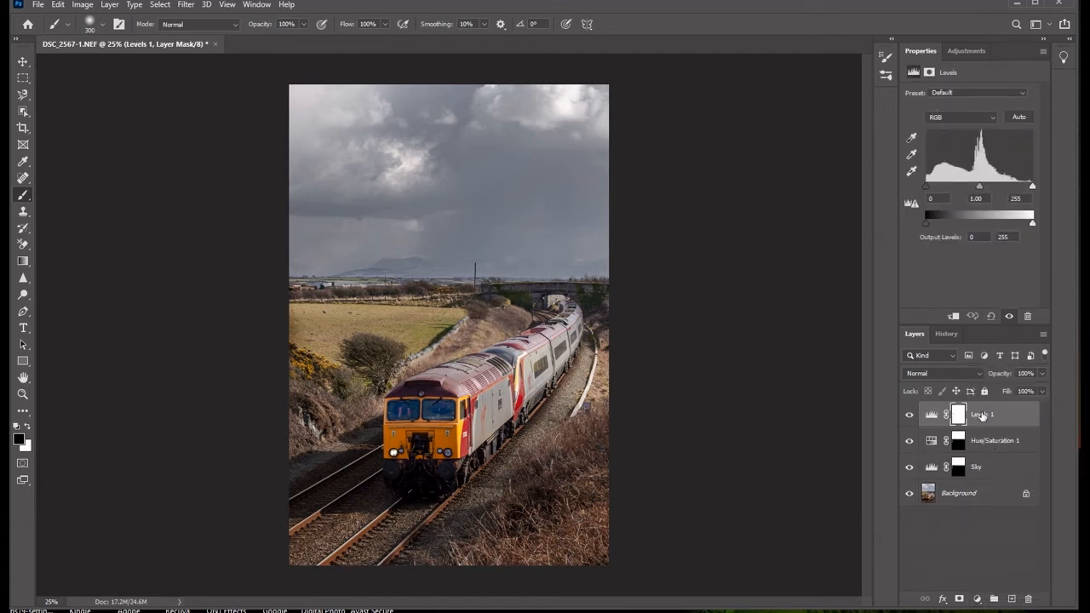
click(979, 418)
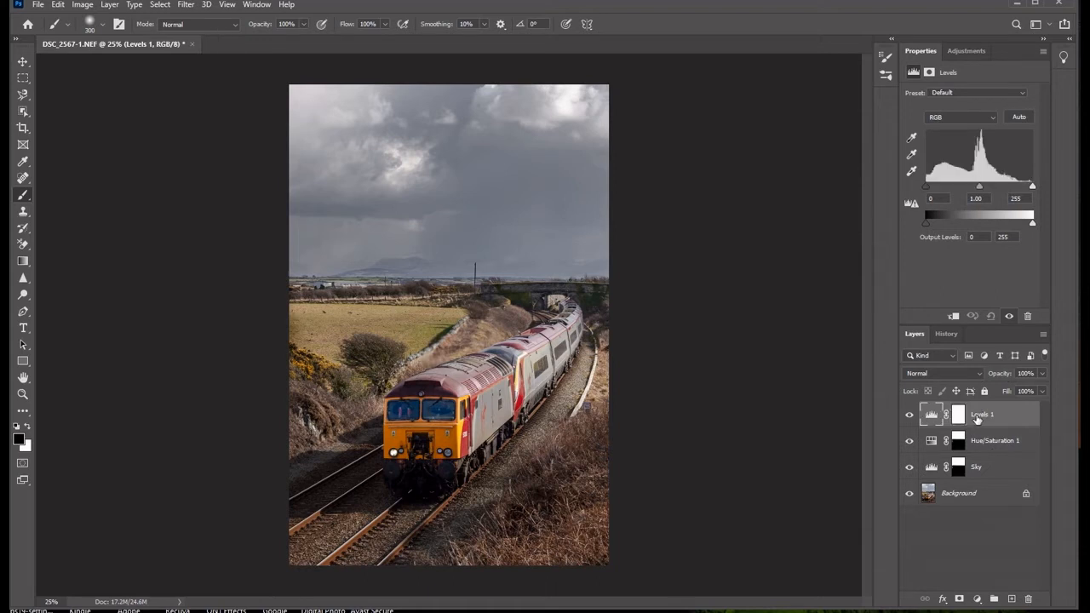
double_click(979, 415)
text(Loco Shadow)
mouse_move(979, 188)
mouse_down()
mouse_move(937, 190)
mouse_move(960, 187)
mouse_up()
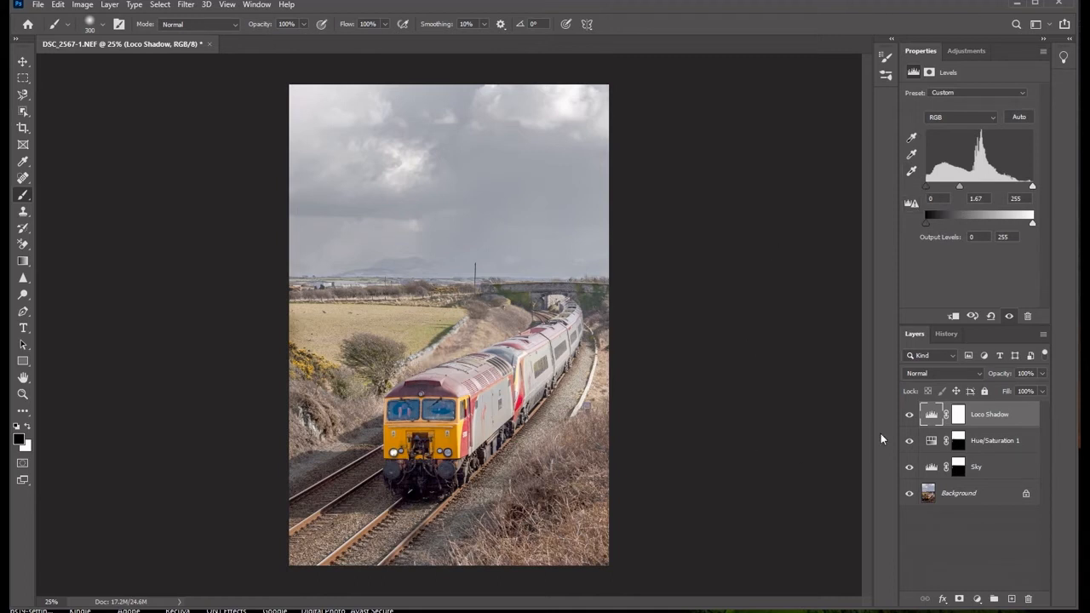
Fill the Loco Shadow layer mask with the black foreground color at 100% opacity
click(957, 417)
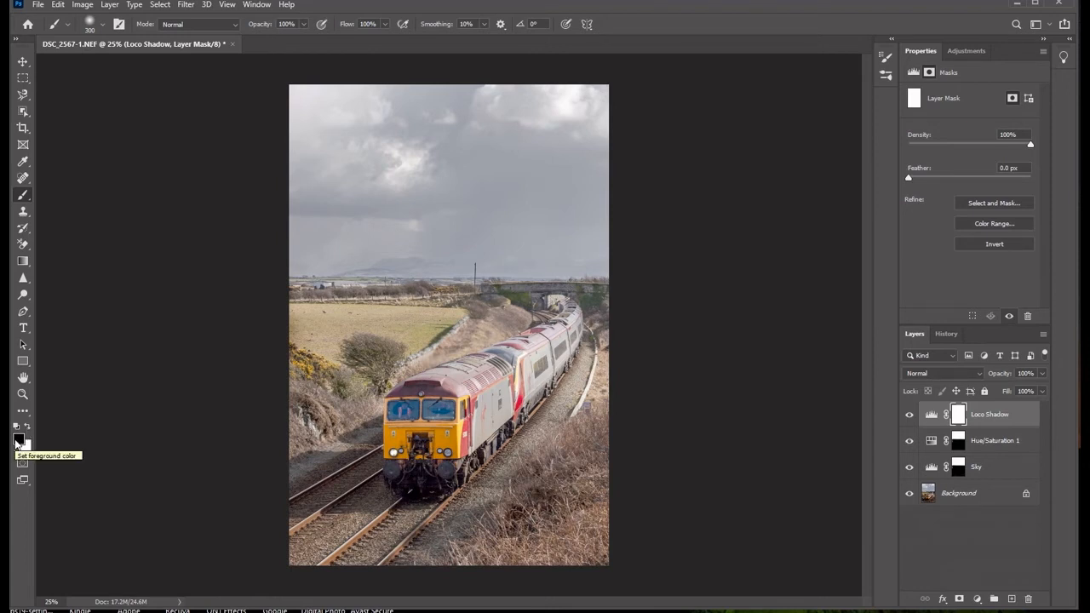
click(58, 6)
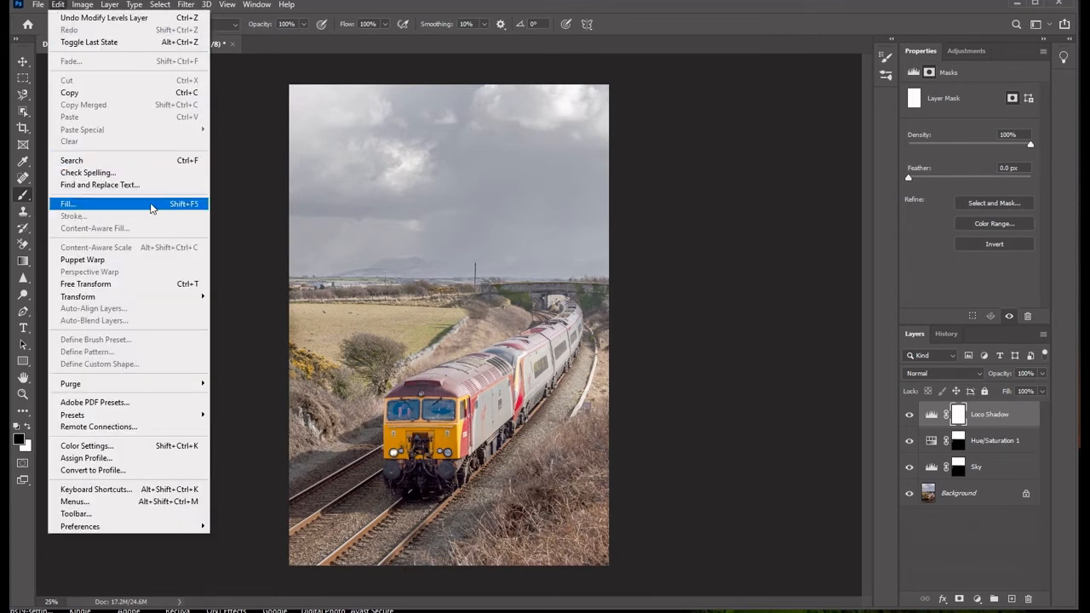
click(150, 207)
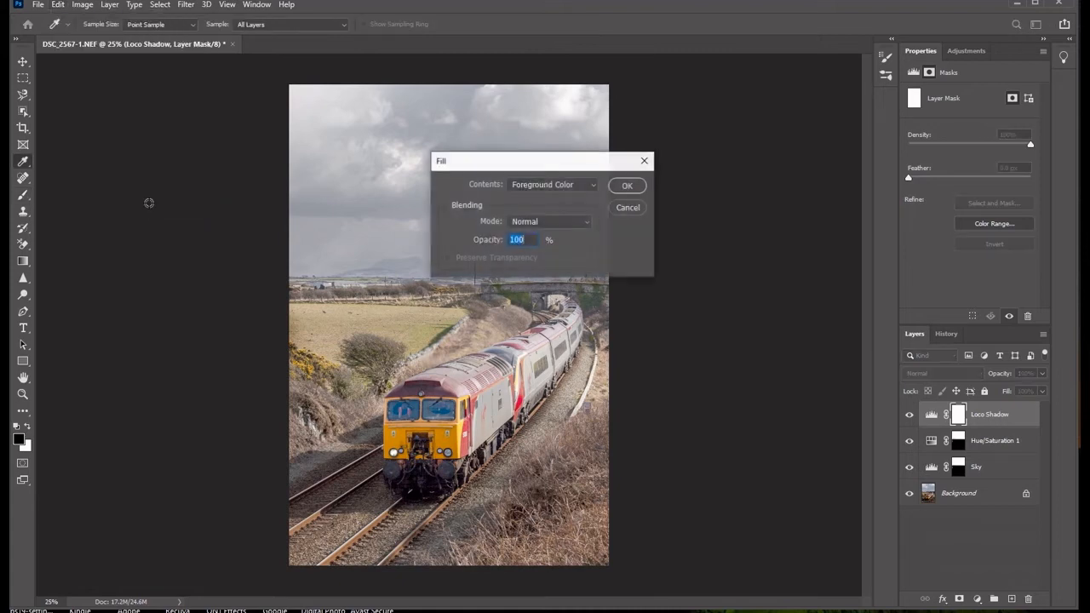
click(639, 186)
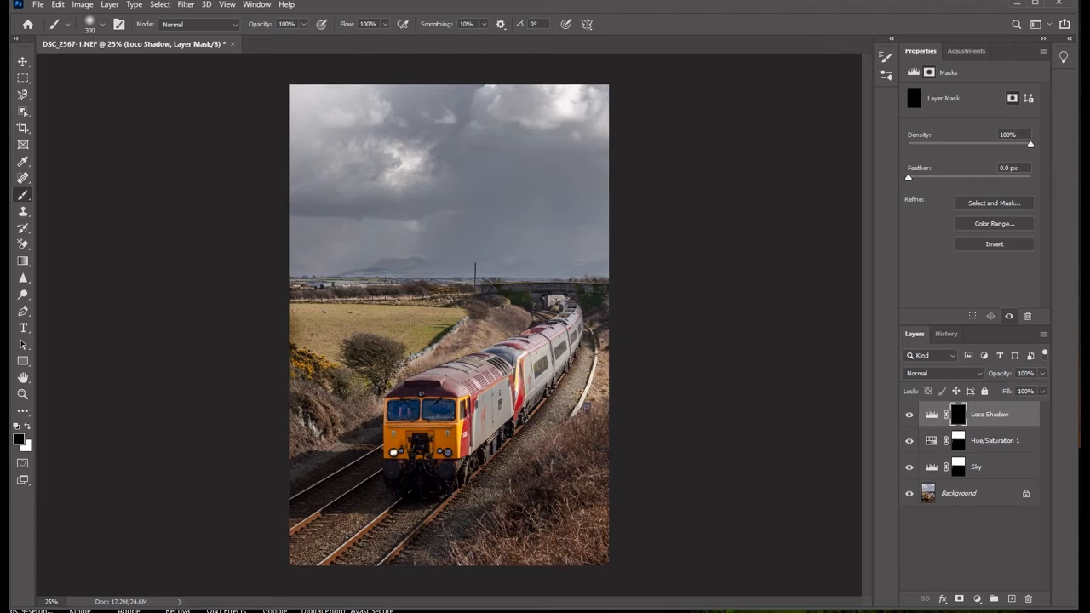
Paint white on the Loco Shadow mask with a size 125 brush over the shadows around the locomotive's front and adjacent track
key(x)
key(bracketleft)
key(bracketleft)
key(bracketleft)
key(bracketleft)
key(bracketleft)
mouse_move(314, 492)
mouse_down()
mouse_move(305, 456)
mouse_move(376, 458)
mouse_up()
mouse_move(292, 454)
mouse_down()
mouse_move(294, 468)
mouse_move(338, 475)
mouse_move(436, 466)
mouse_move(285, 481)
mouse_move(410, 481)
mouse_move(289, 494)
mouse_move(411, 488)
mouse_move(286, 494)
mouse_move(310, 507)
mouse_move(366, 492)
mouse_move(267, 496)
mouse_move(351, 499)
mouse_move(277, 503)
mouse_move(384, 499)
mouse_move(425, 474)
mouse_move(373, 469)
mouse_move(446, 463)
mouse_move(434, 473)
mouse_move(446, 473)
mouse_move(430, 487)
mouse_move(399, 486)
mouse_move(432, 490)
mouse_move(444, 473)
mouse_move(365, 465)
mouse_move(364, 415)
mouse_move(358, 424)
mouse_move(376, 435)
mouse_move(376, 417)
mouse_move(354, 419)
mouse_move(367, 425)
mouse_up()
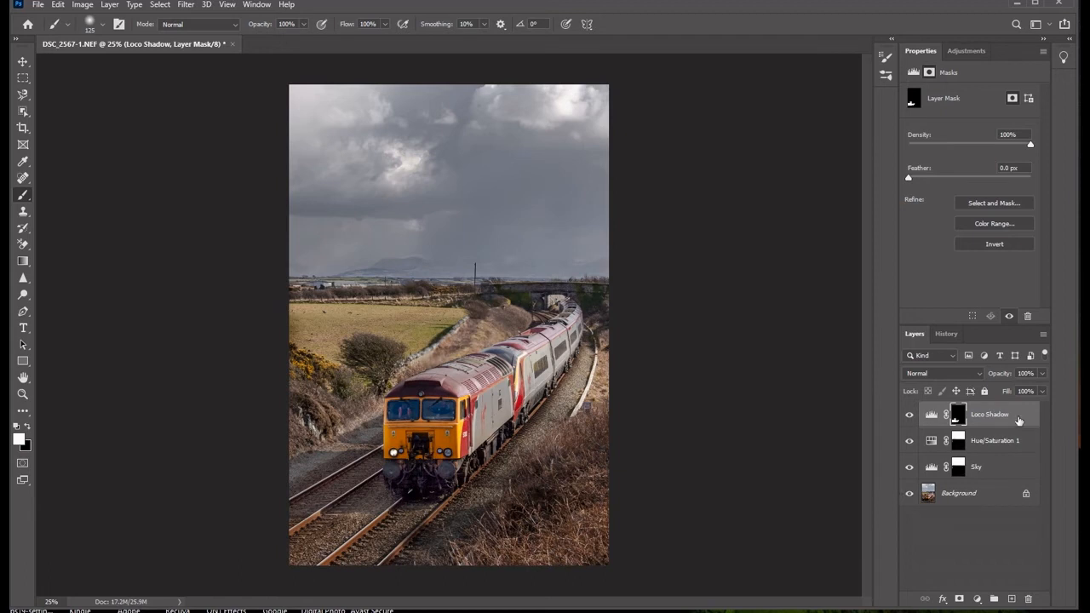
Soften the Loco Shadow brightening by setting its Levels midtone to 1.48
click(932, 418)
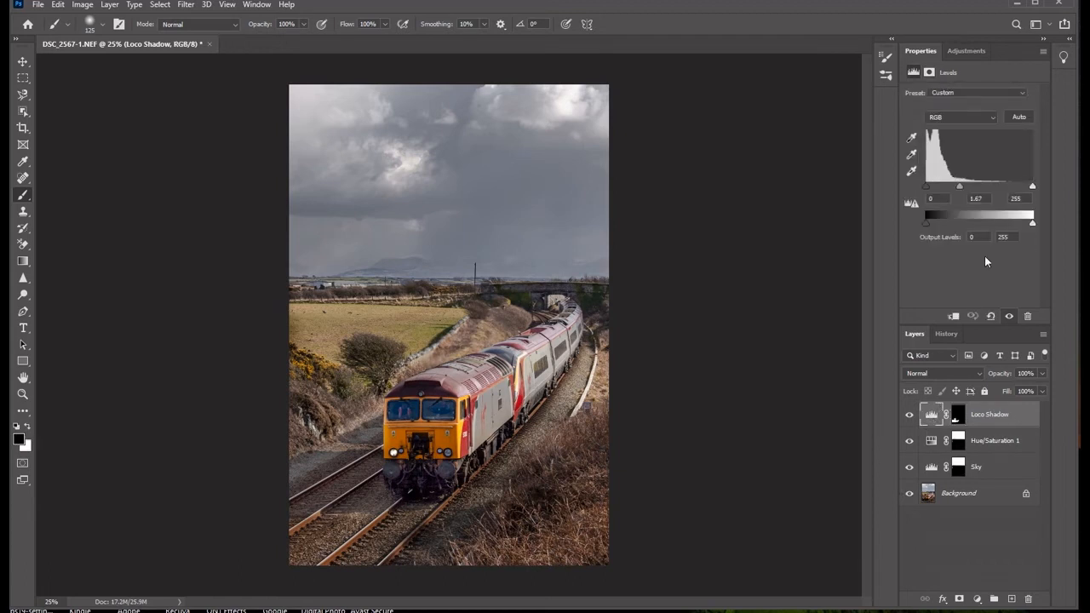
drag(959, 187, 964, 189)
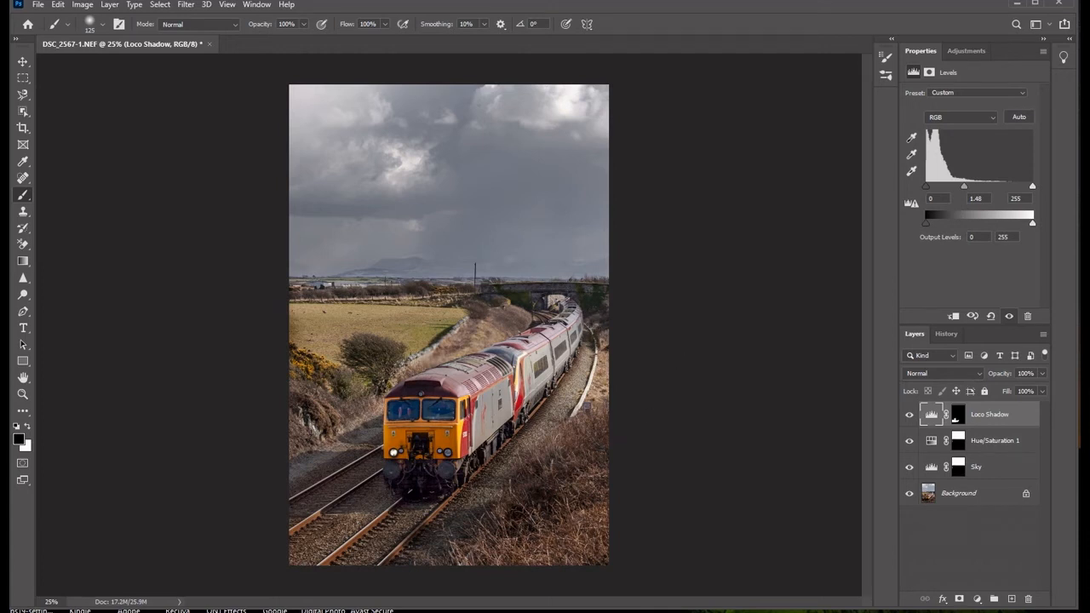
Add another Levels adjustment layer on top and set its midtone level to 1.32
click(977, 599)
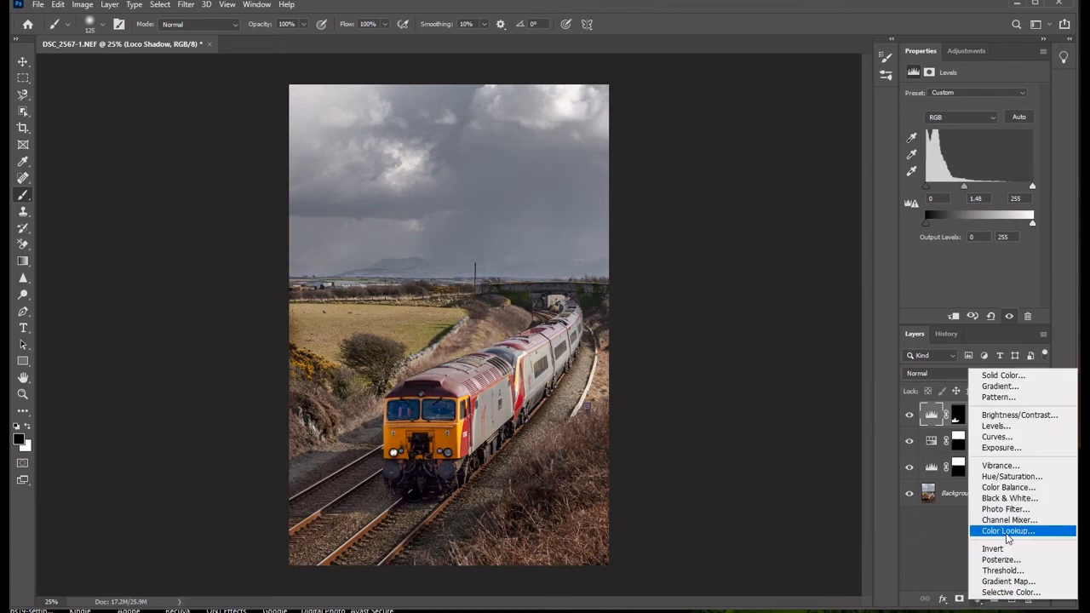
click(1003, 428)
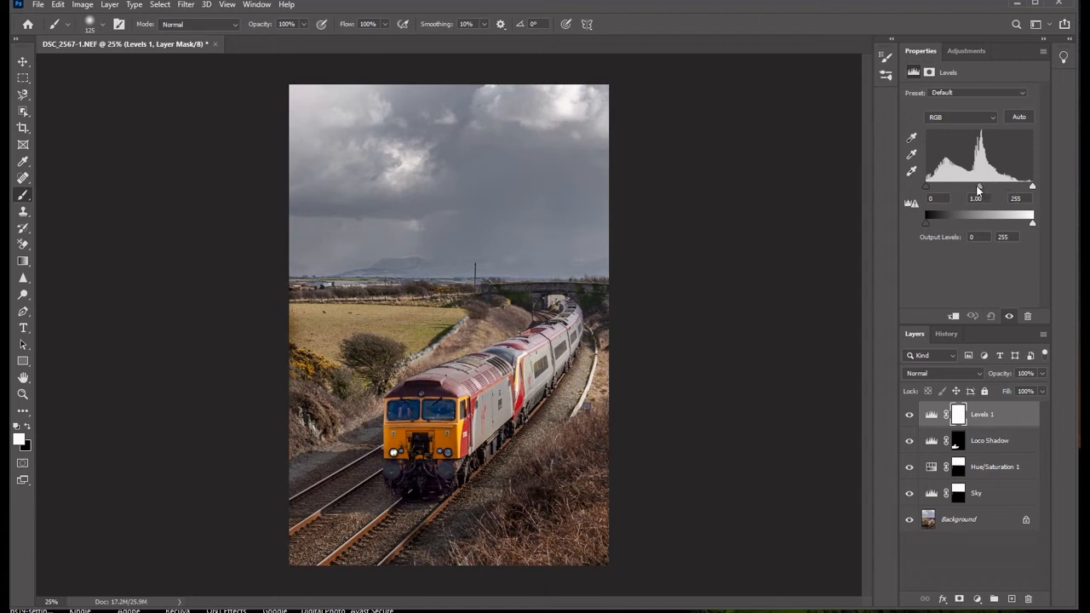
drag(979, 185, 969, 191)
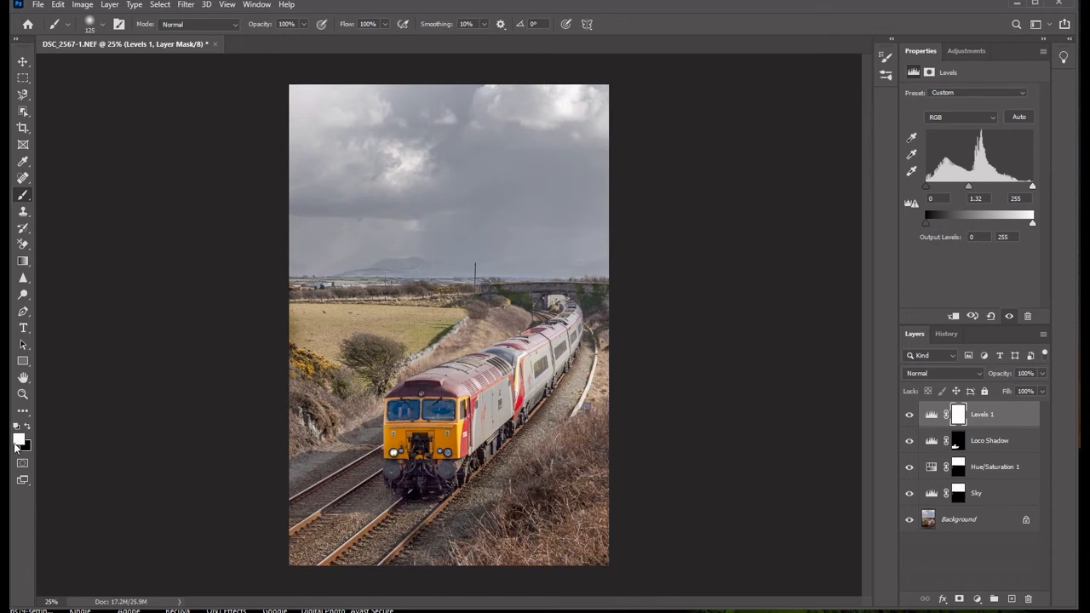
Fill the Levels 1 layer mask with the black foreground color at 100% opacity
key(x)
key(shift+BackSpace)
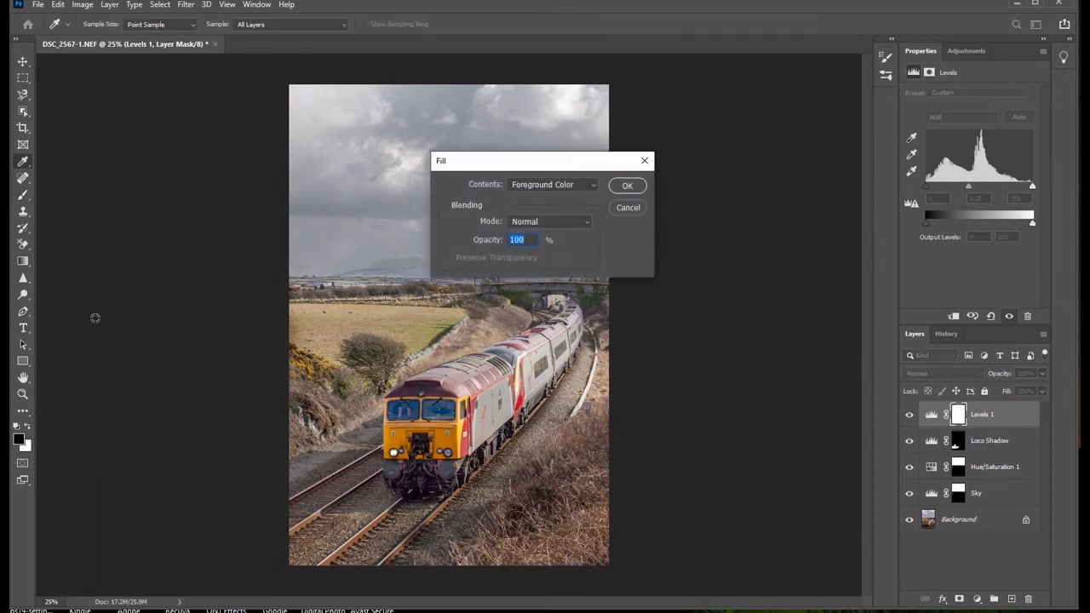
click(628, 187)
Paint white on the Levels 1 mask with a size 70 brush over the dark bridge and the hedge line beside it
key(b)
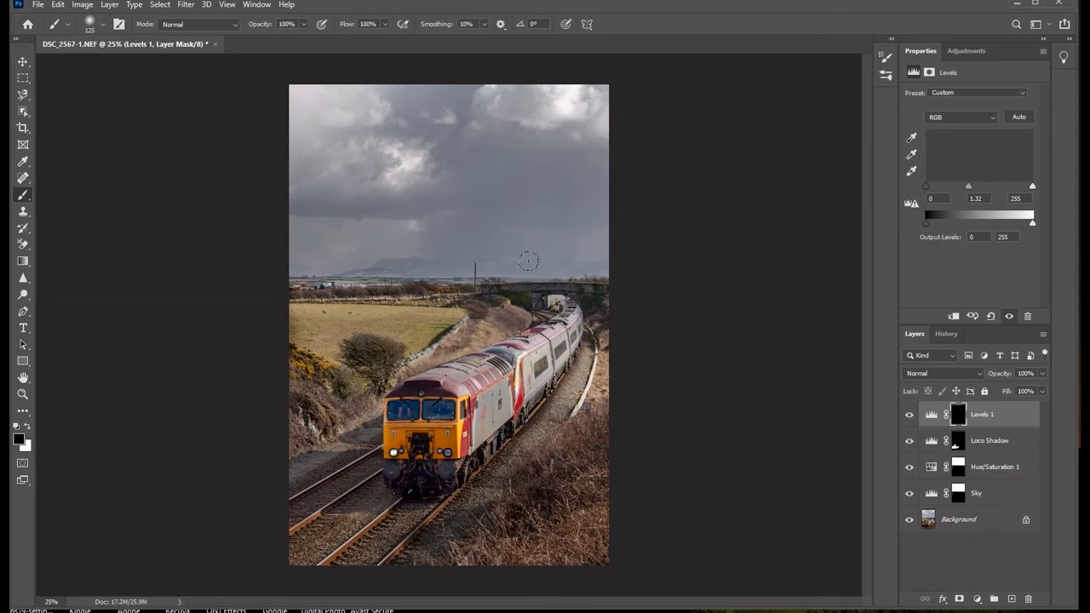
key(bracketleft)
key(bracketleft)
key(bracketleft)
key(bracketleft)
key(bracketleft)
key(bracketleft)
key(bracketleft)
key(bracketleft)
key(x)
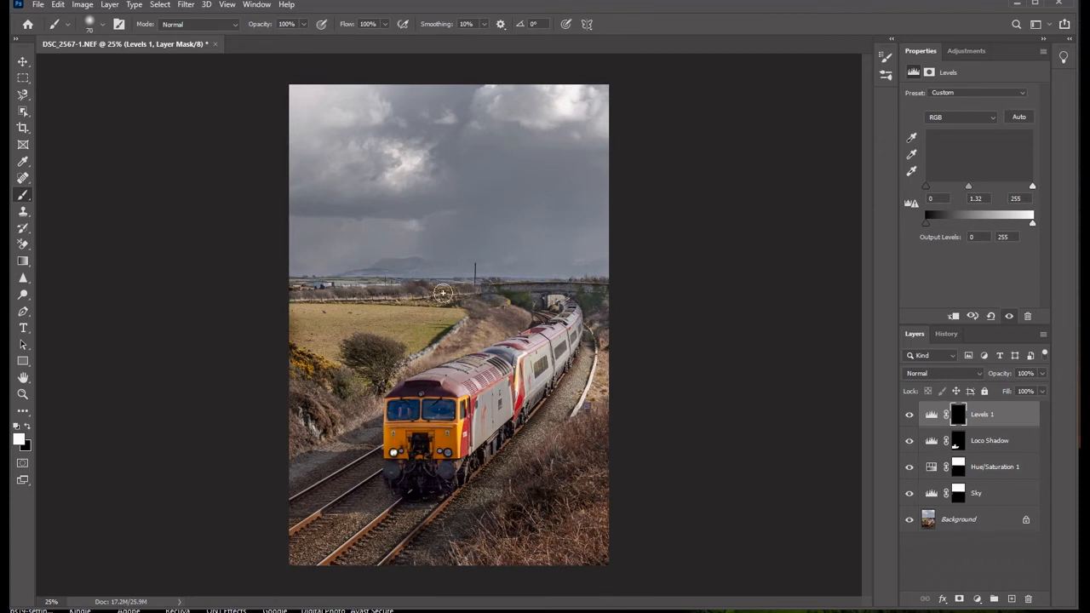
drag(489, 303, 527, 290)
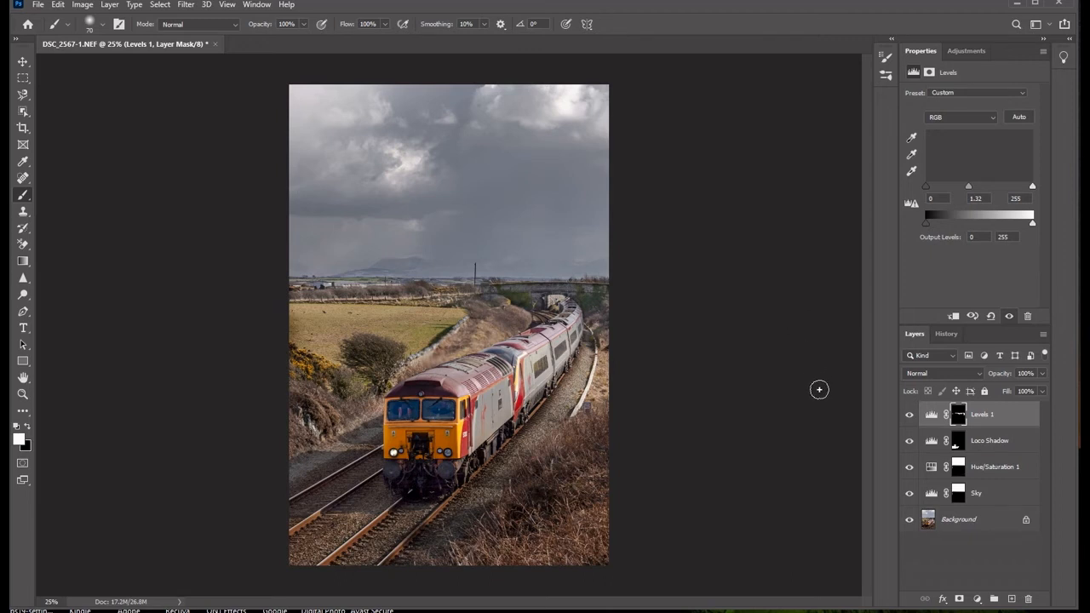
Set the Levels 1 midtone to 1.26 and rename the layer Bridge
click(931, 417)
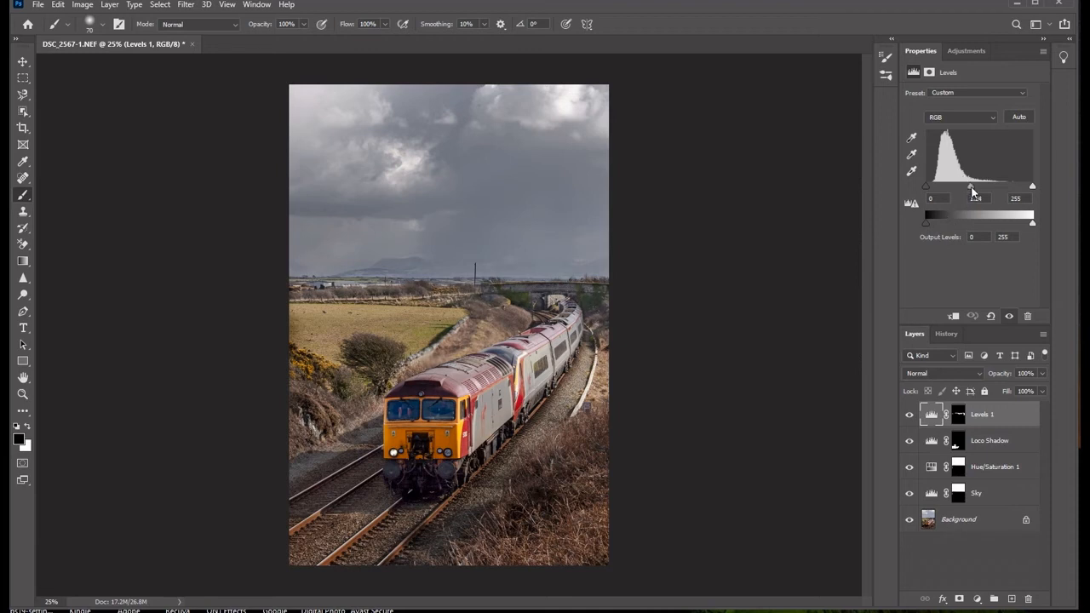
mouse_move(973, 193)
mouse_down()
mouse_move(958, 190)
mouse_move(971, 192)
mouse_up()
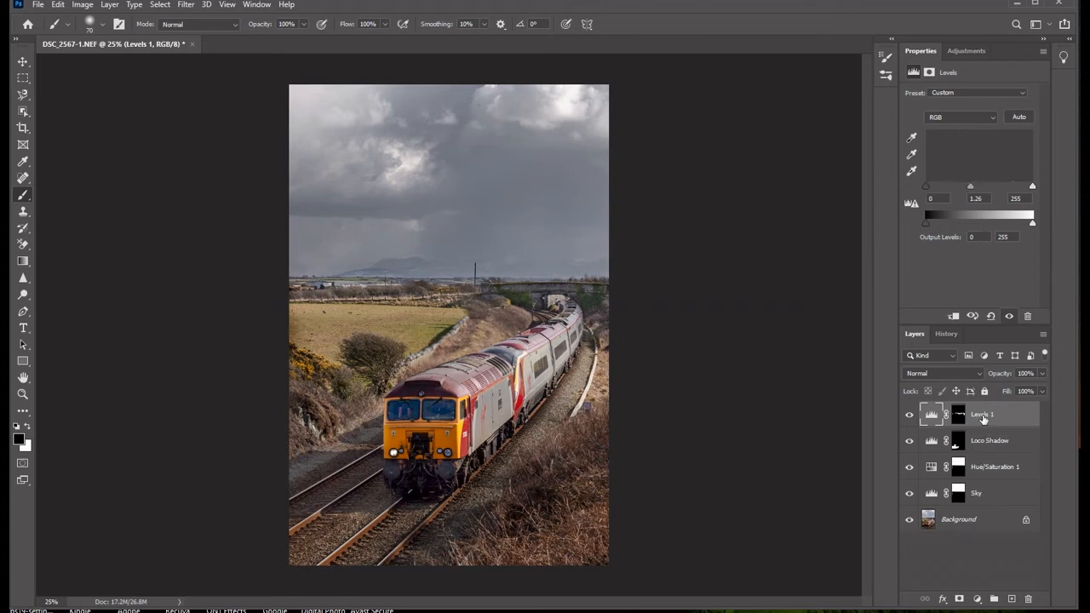
double_click(983, 415)
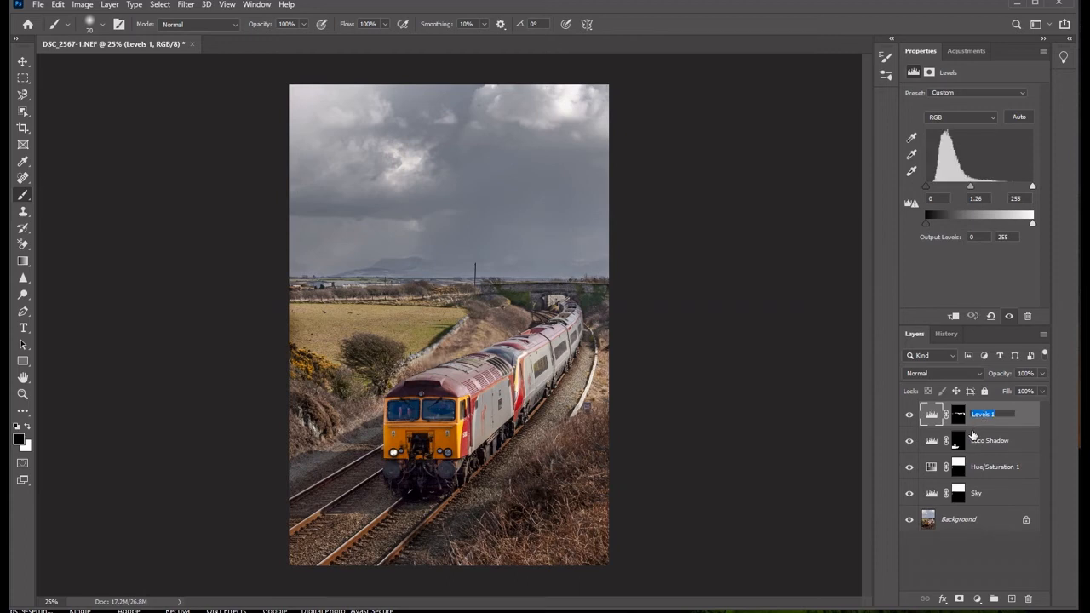
text(Bridge)
click(975, 549)
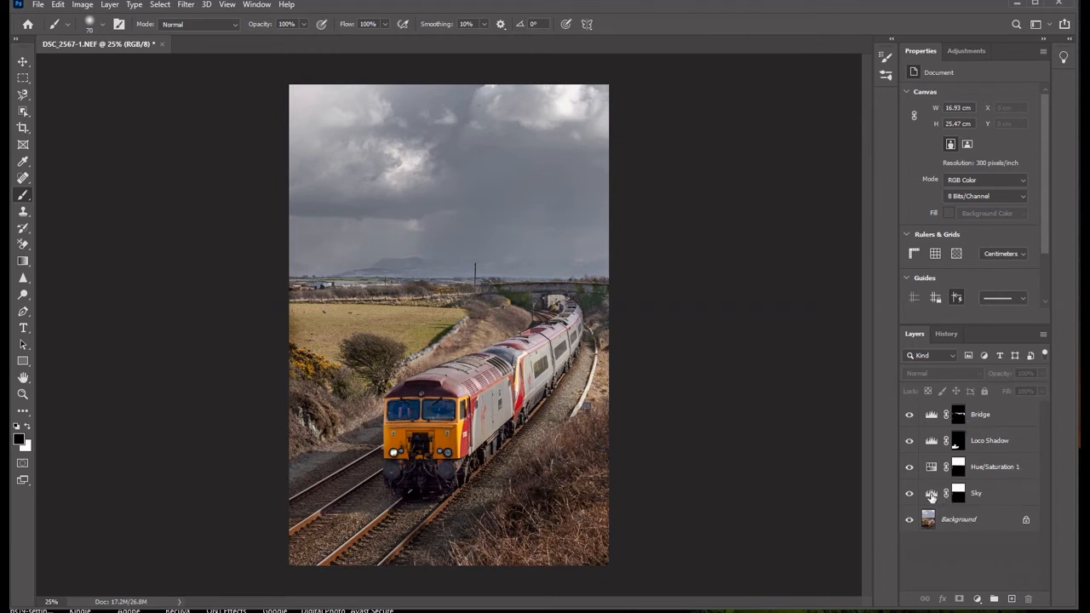
Darken the sky further by setting the Sky layer's Levels midtone to 0.46
click(997, 502)
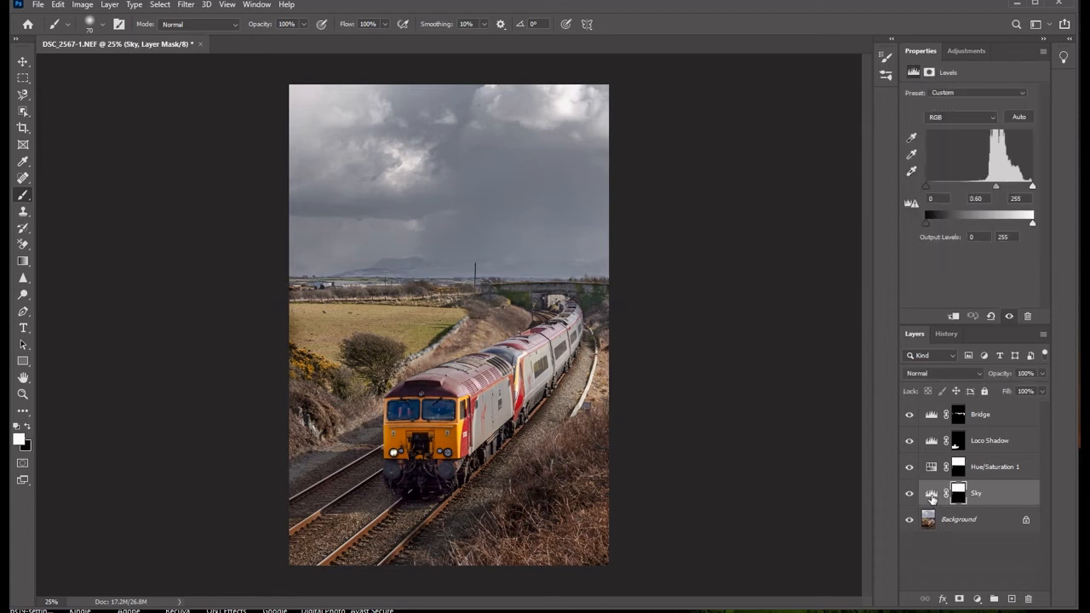
click(932, 496)
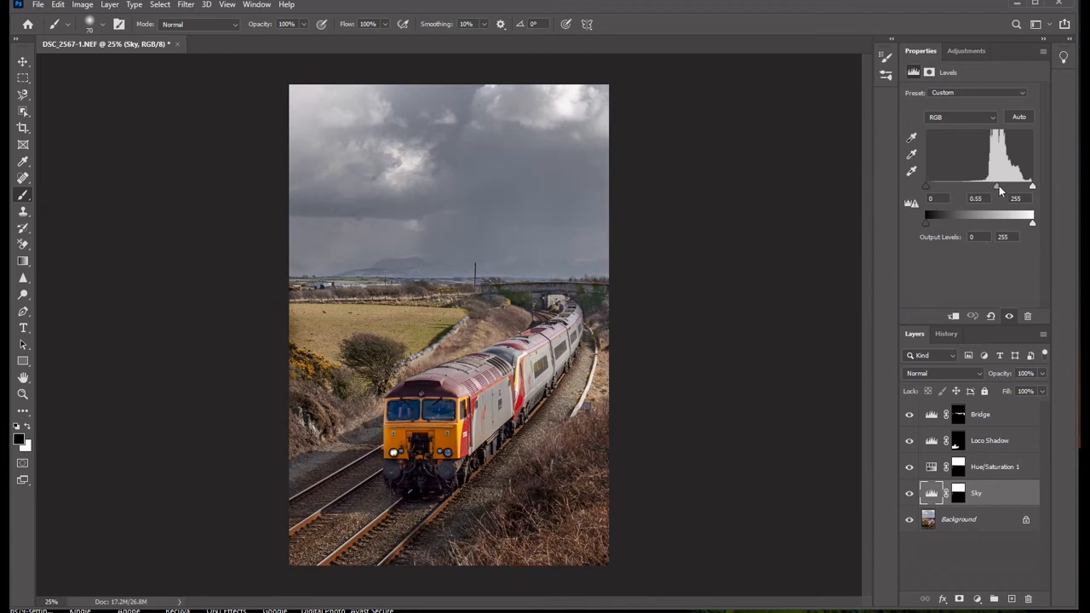
drag(999, 185, 1002, 186)
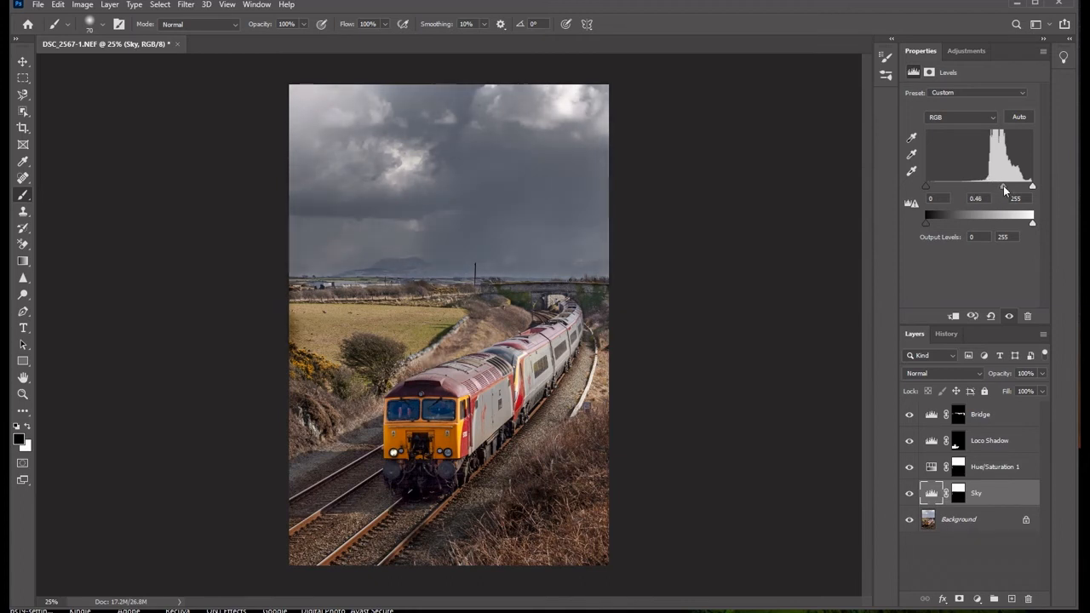
drag(1005, 185, 1003, 186)
Add a Curves adjustment layer above Sky and fill its mask with the black foreground color at 100% opacity
click(976, 601)
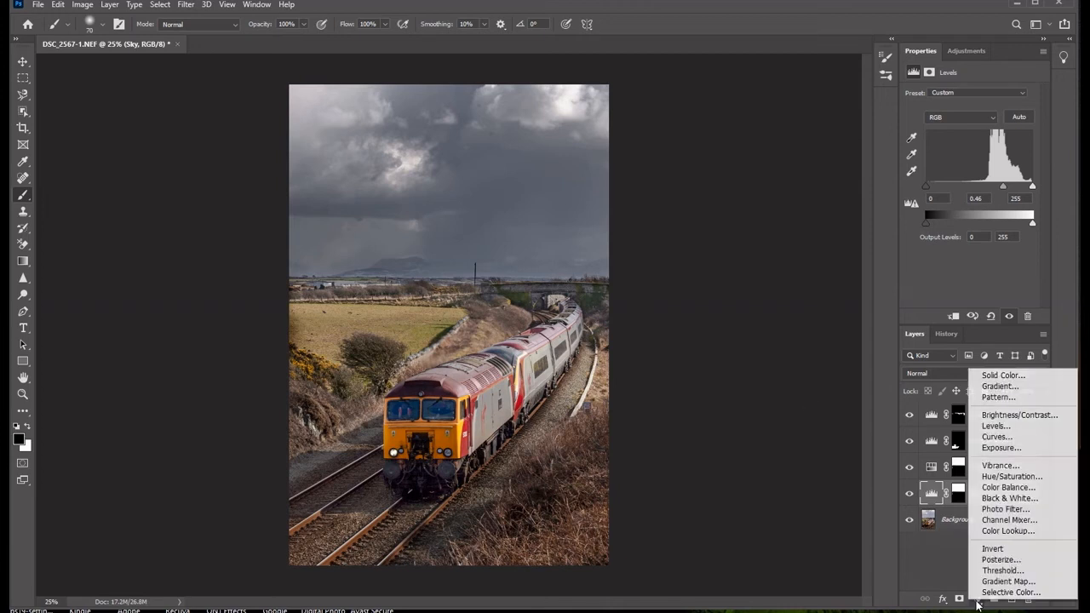
click(1013, 438)
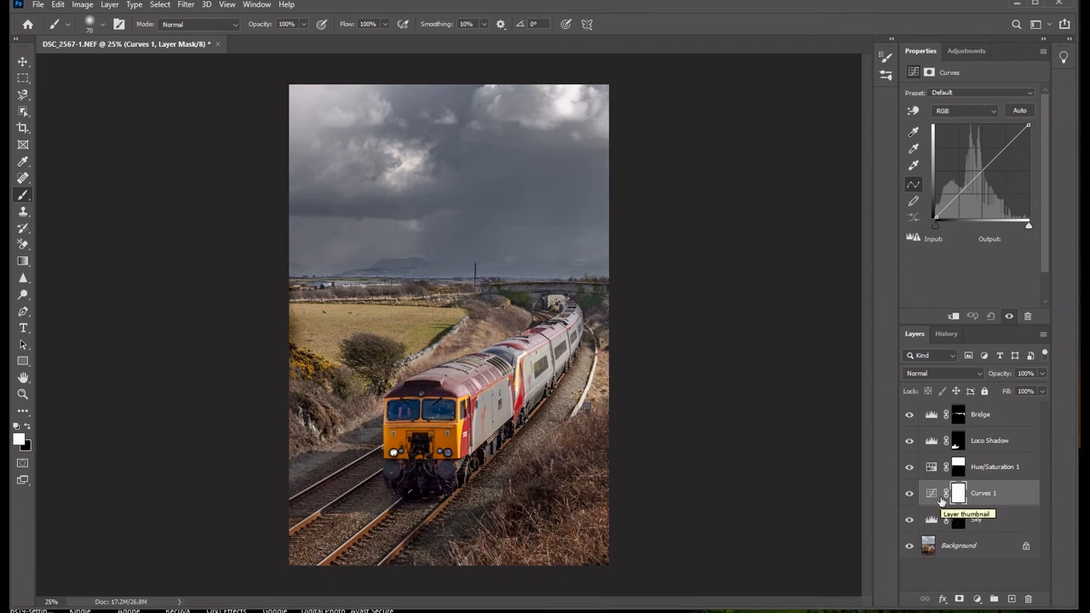
key(x)
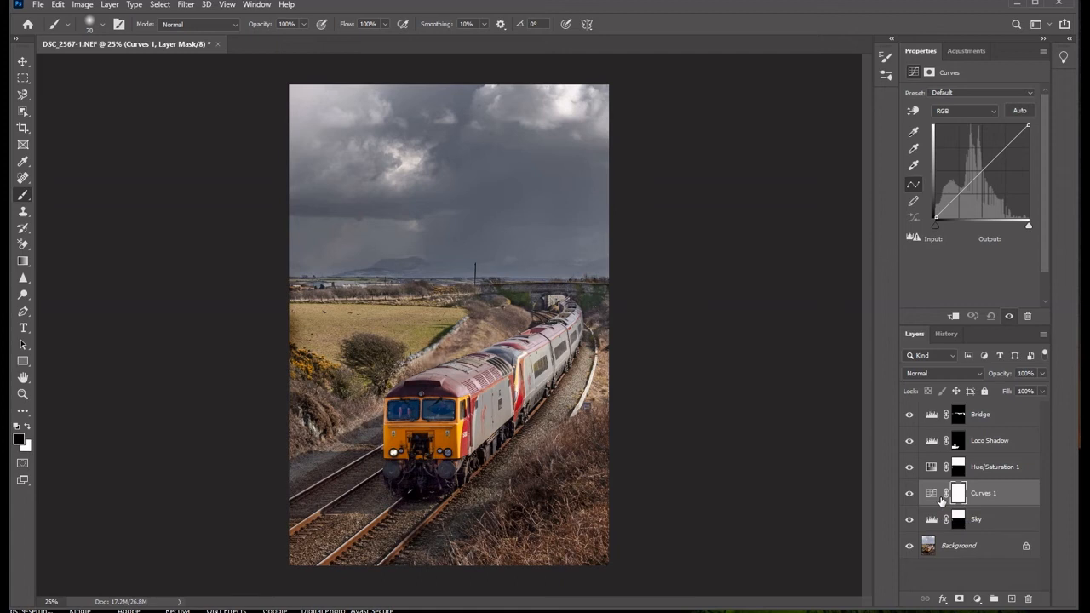
key(shift+F5)
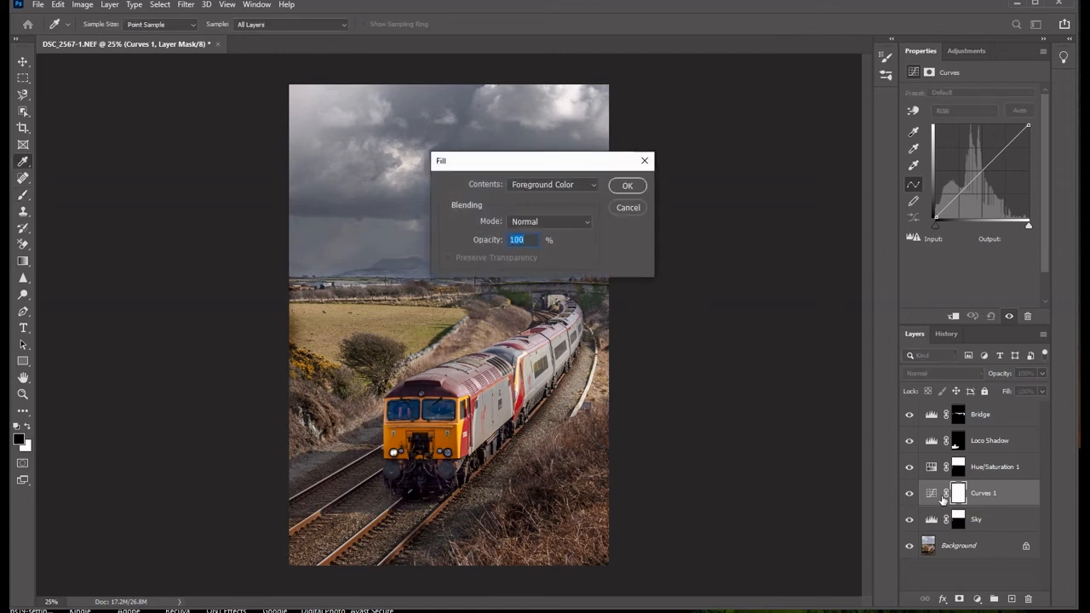
click(625, 186)
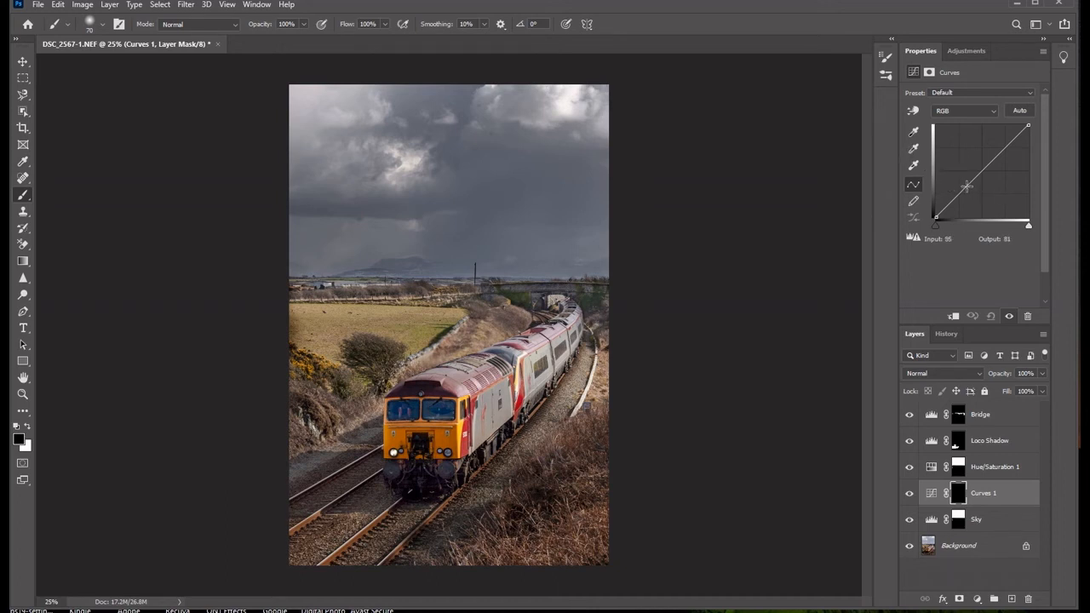
Paint the Curves mask white over the bright cloud patches and shape the curve with a 76/80 point and white endpoint output 225
mouse_move(963, 188)
mouse_down()
mouse_move(960, 164)
mouse_move(963, 188)
mouse_up()
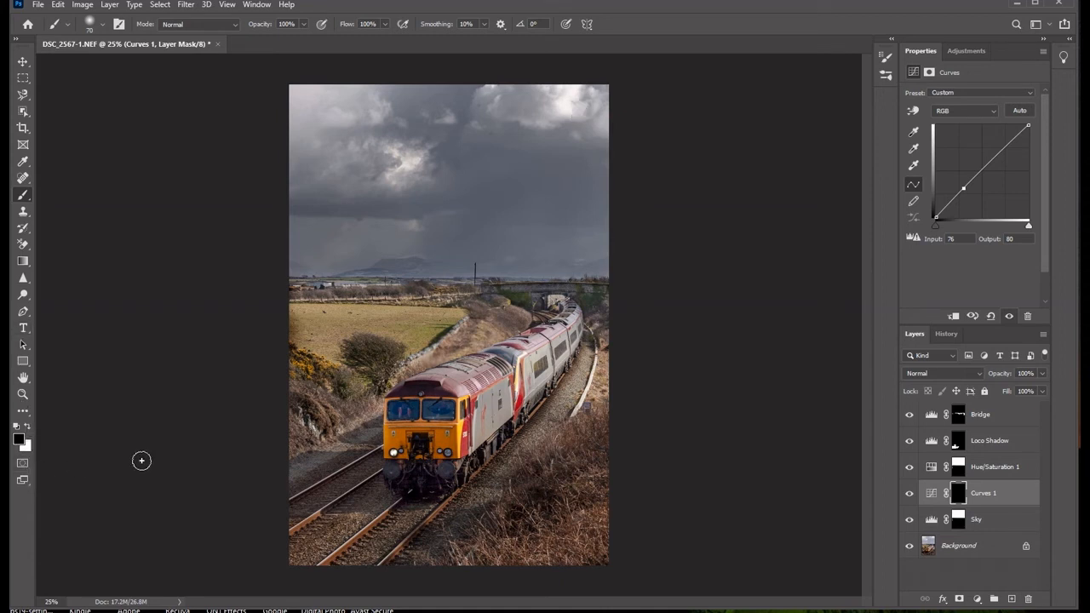
key(x)
mouse_move(578, 92)
mouse_down()
mouse_move(572, 114)
mouse_move(570, 100)
mouse_move(560, 107)
mouse_up()
drag(1028, 125, 1032, 136)
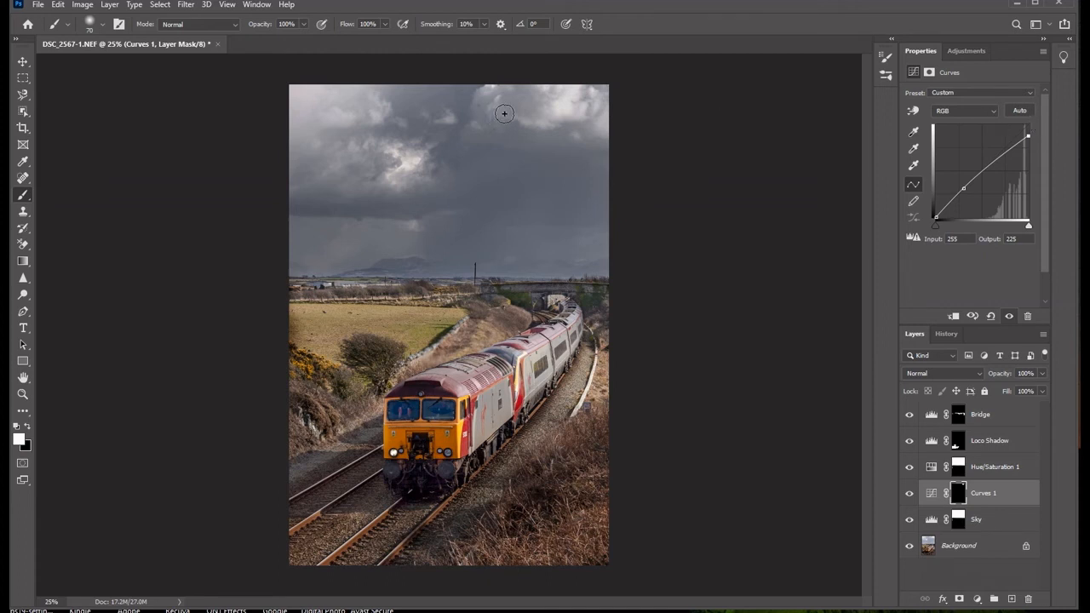
Rename the Curves adjustment layer as Sky white patch and select the Sky layer
click(958, 494)
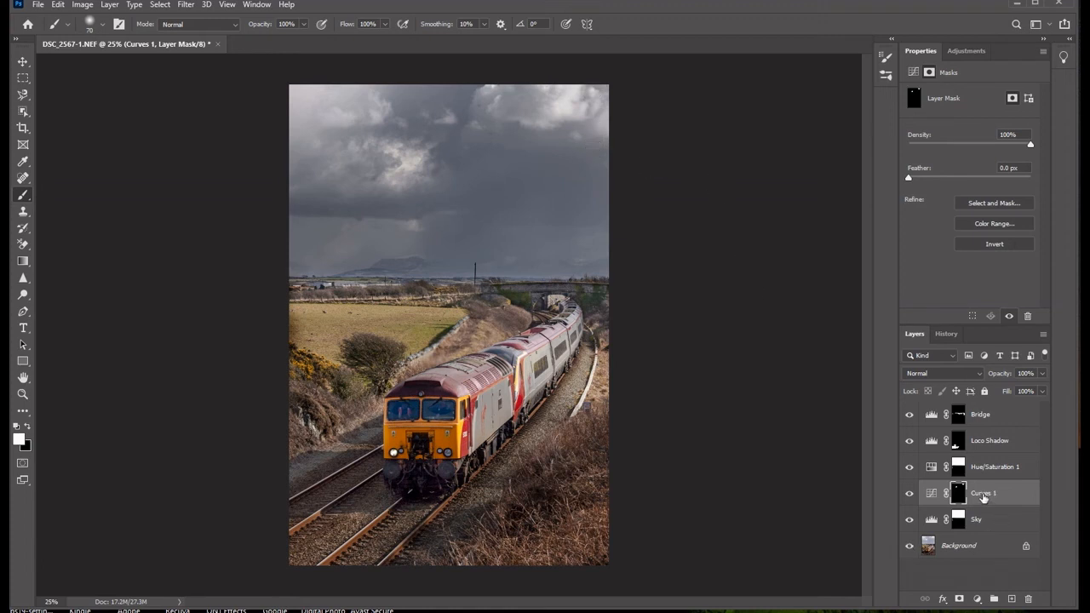
click(984, 498)
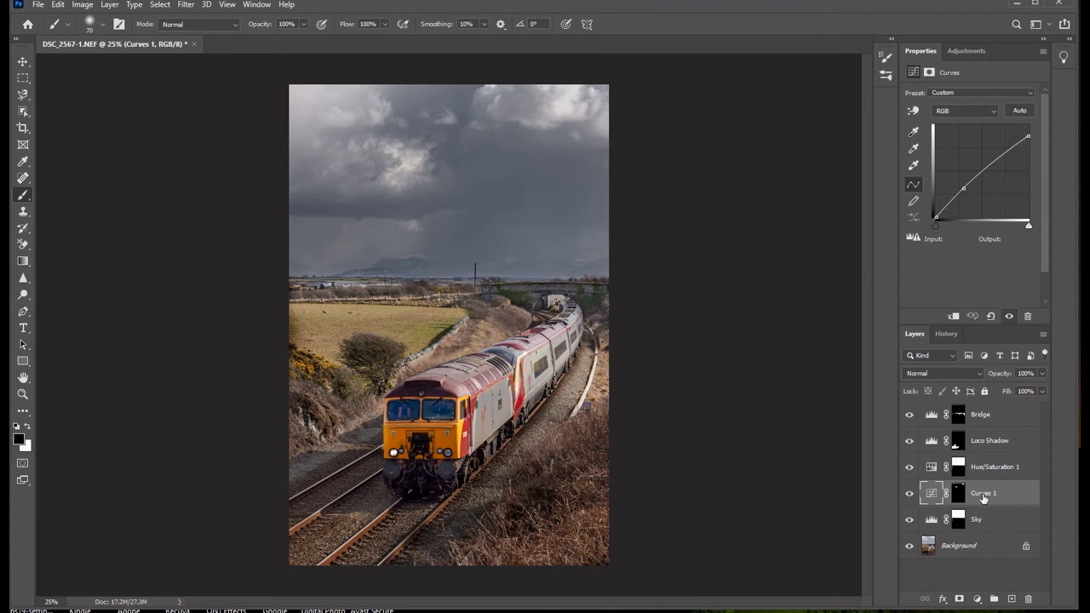
double_click(984, 495)
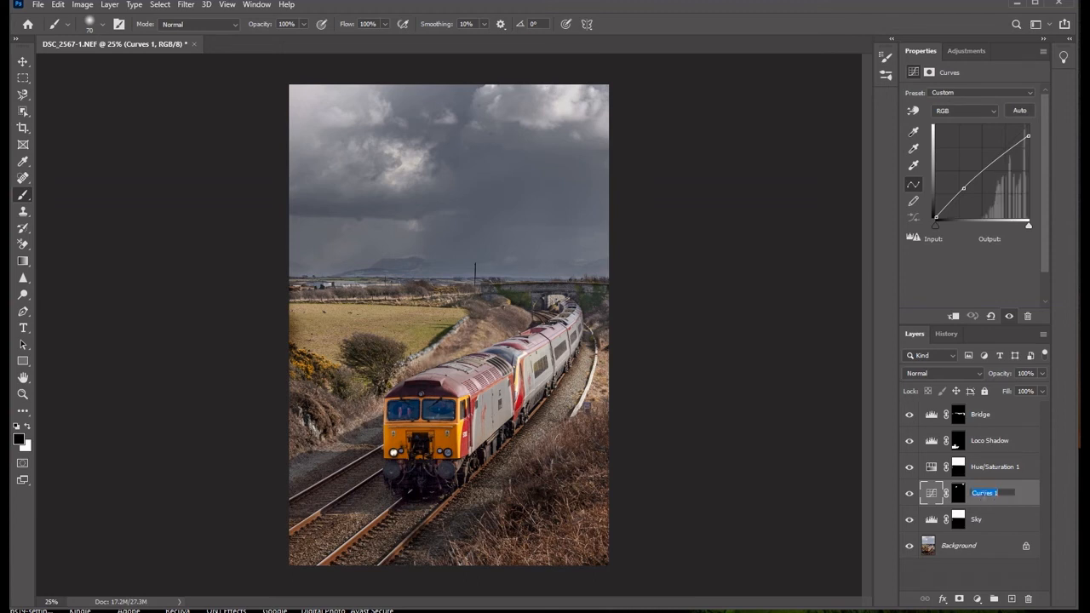
text(Sky/white patch)
key(Return)
click(1032, 519)
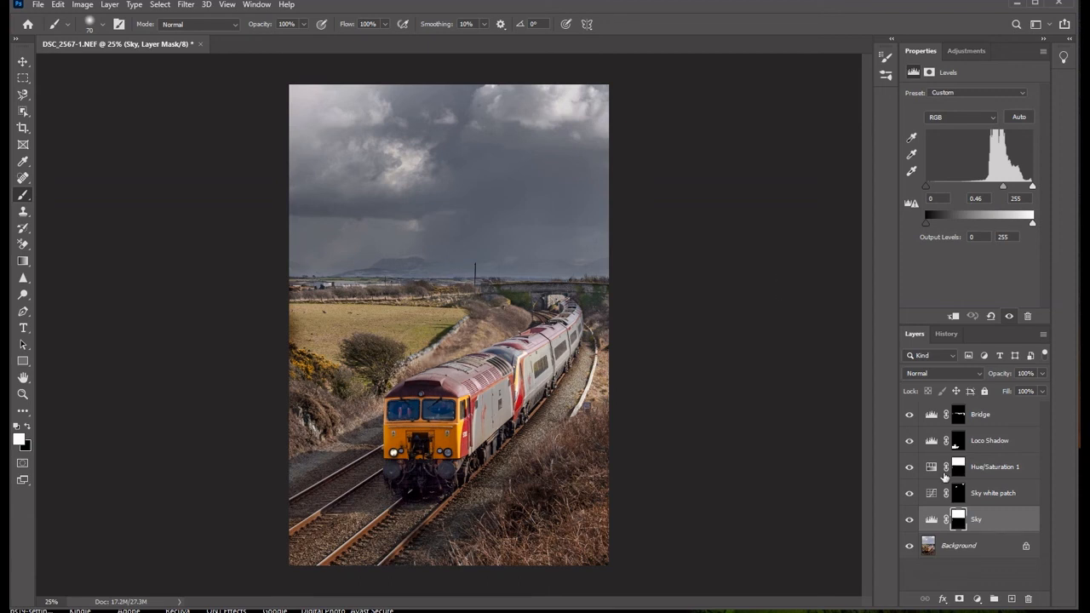
Hide all five adjustment layers one by one, from Bridge down to Sky, and show them again to compare before and after
click(909, 417)
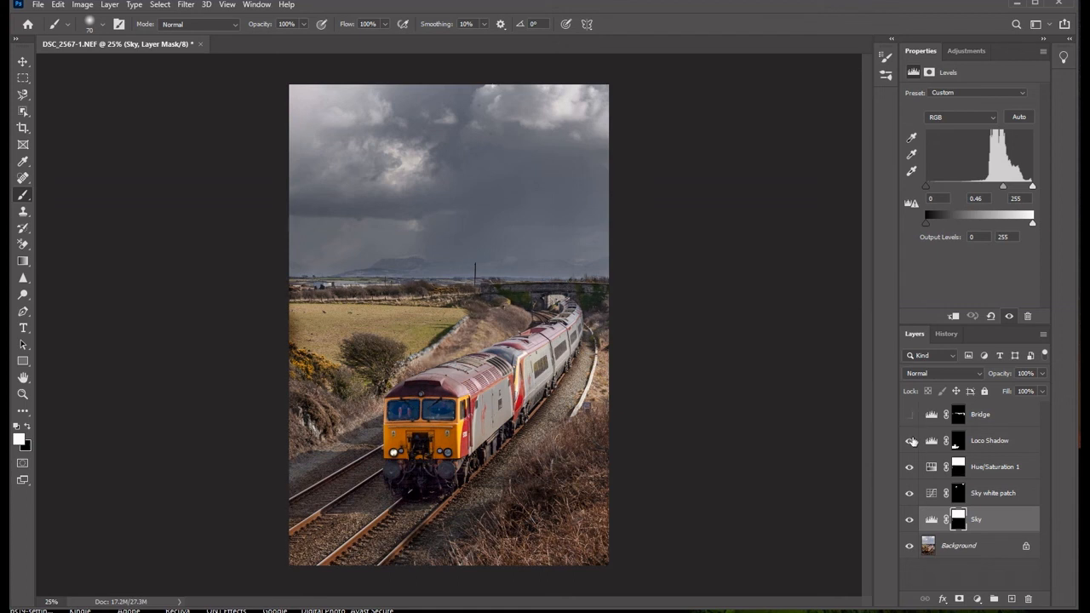
click(909, 442)
click(910, 466)
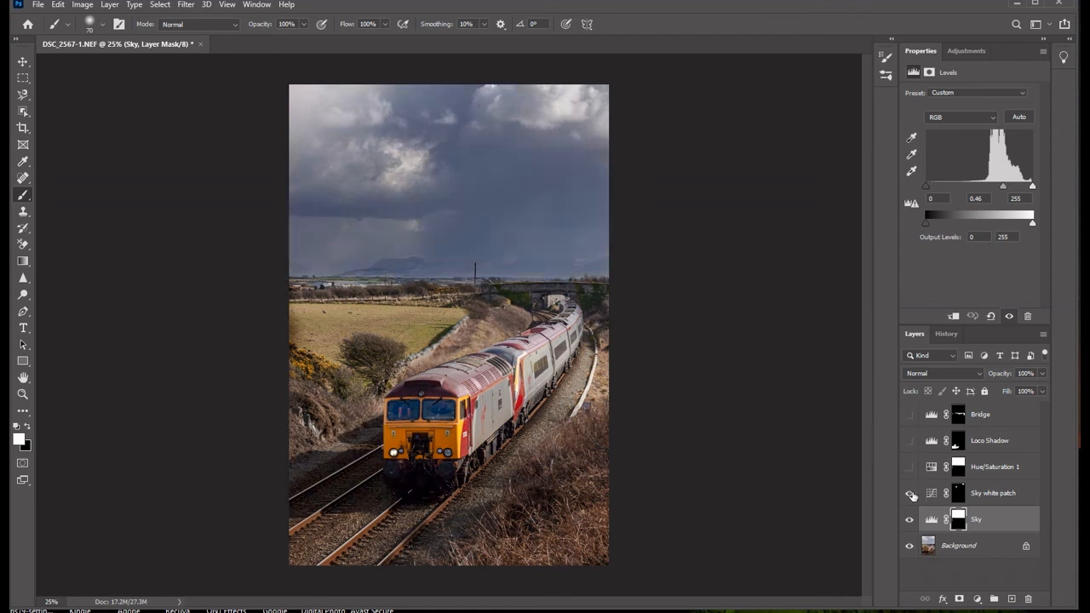
click(910, 495)
click(909, 519)
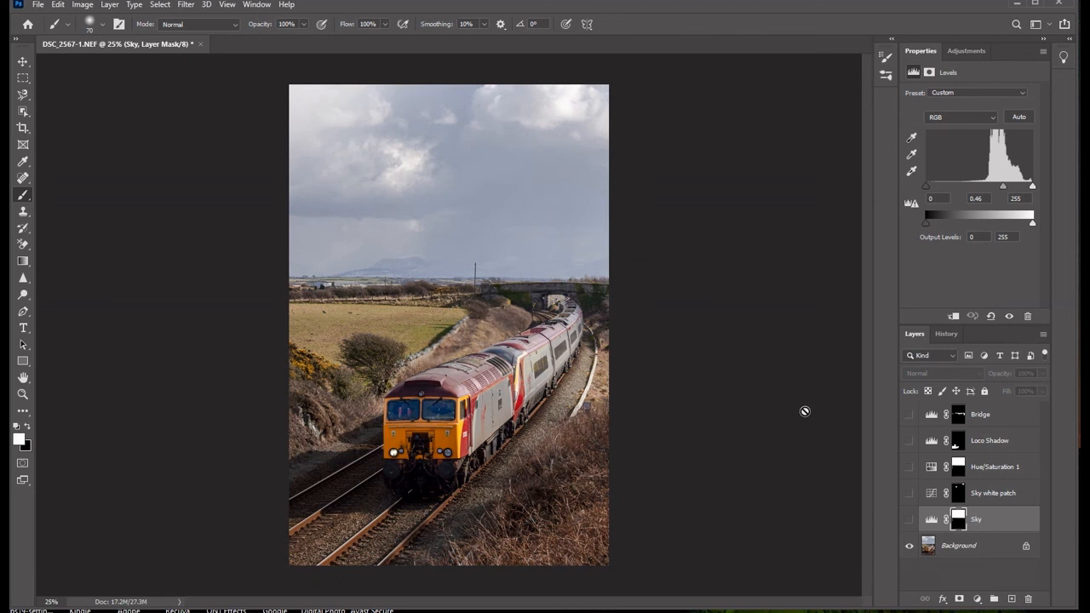
click(908, 519)
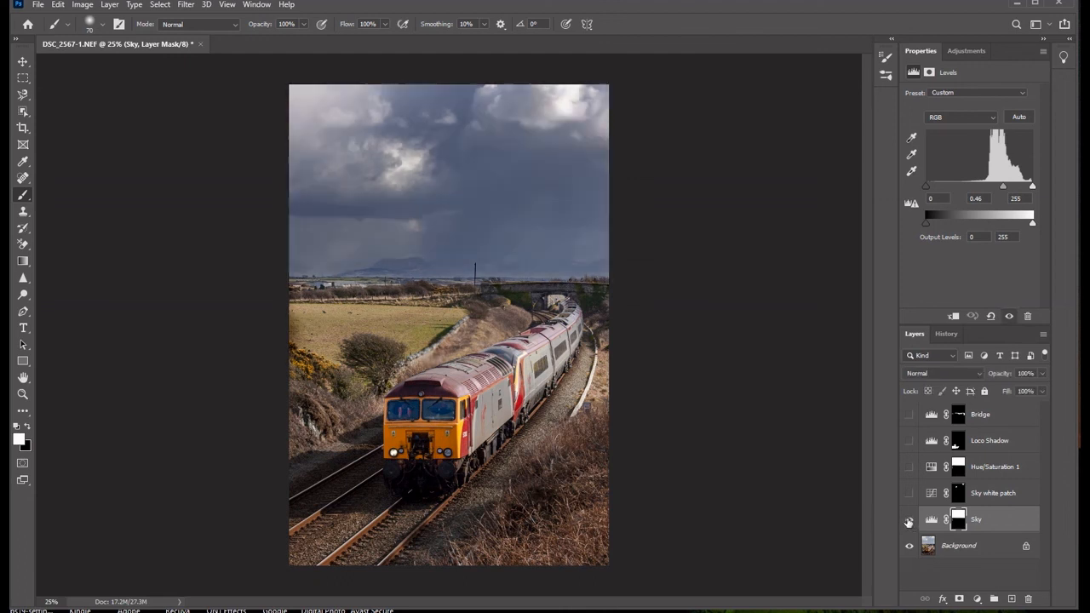
click(909, 494)
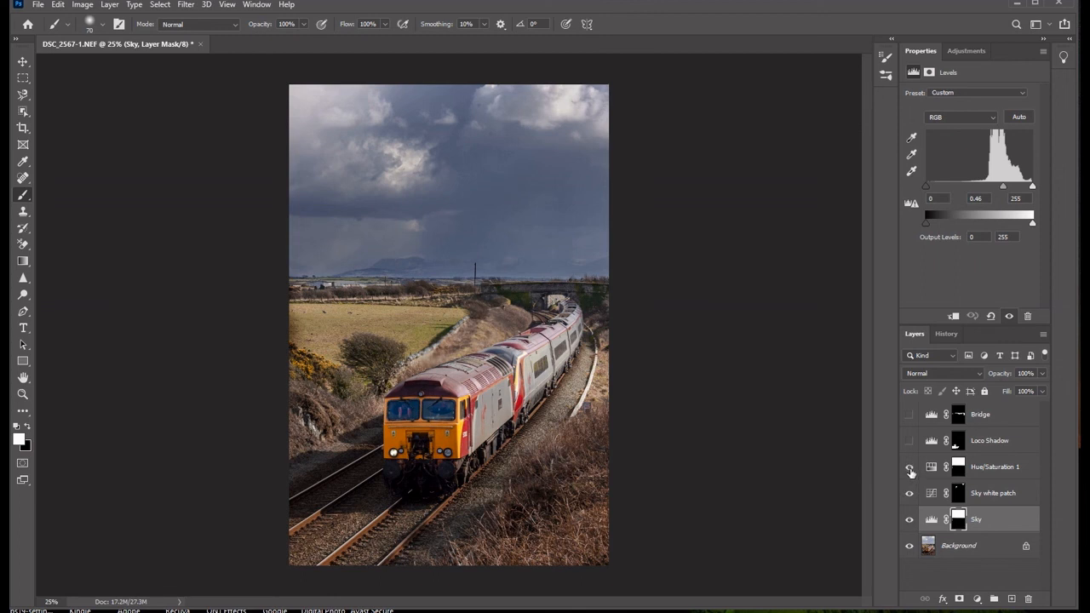
click(909, 440)
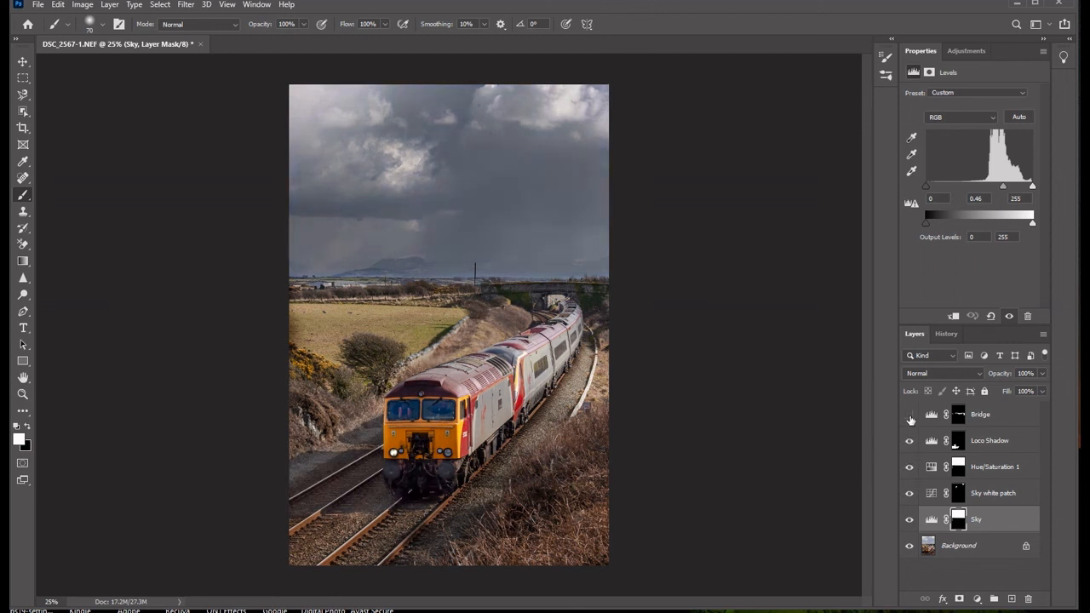
click(909, 414)
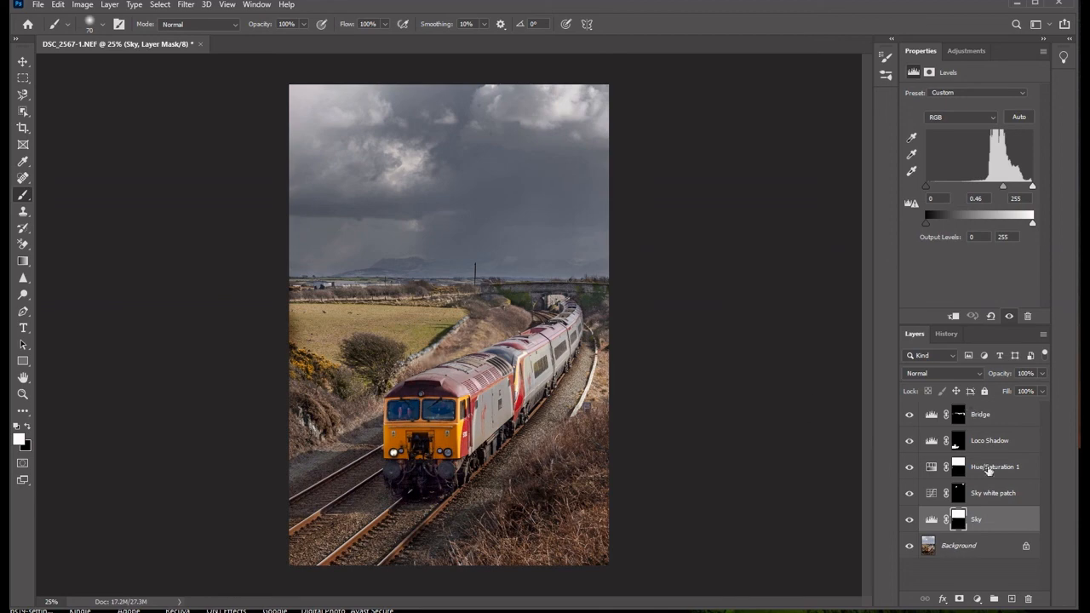
Save the layered image on the computer as a Photoshop file named 57 Rhosneigr in the Img0101 folder
click(39, 6)
click(56, 158)
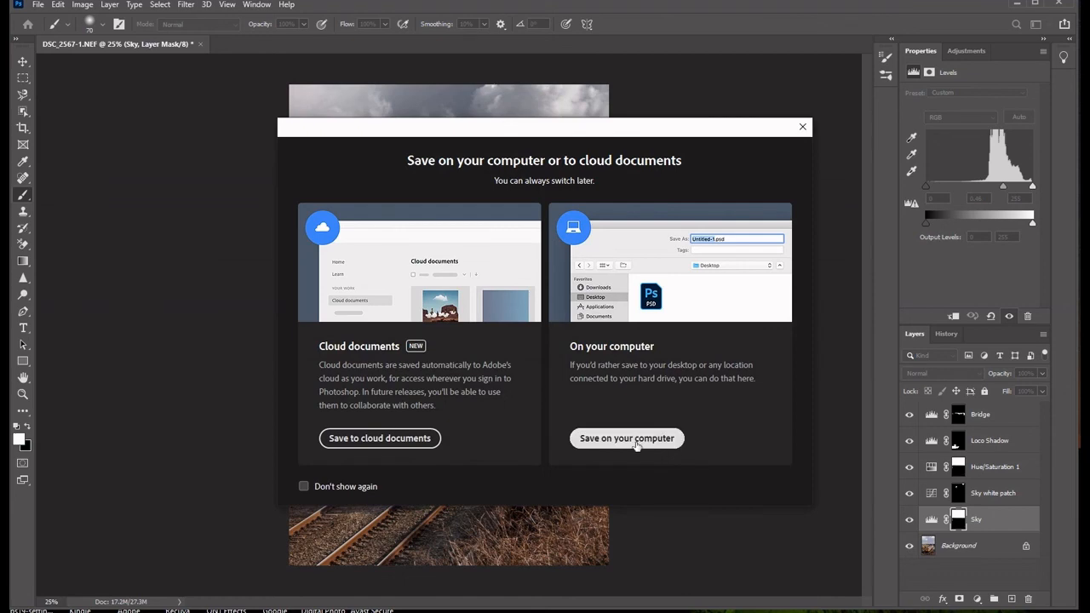
click(635, 441)
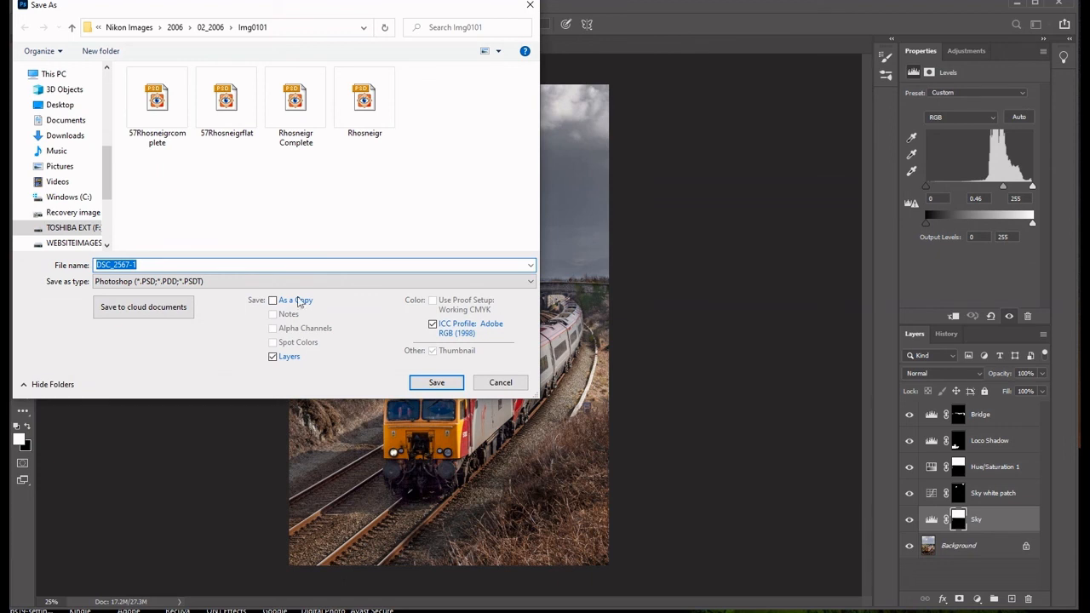
click(148, 264)
drag(148, 265, 91, 257)
text(5)
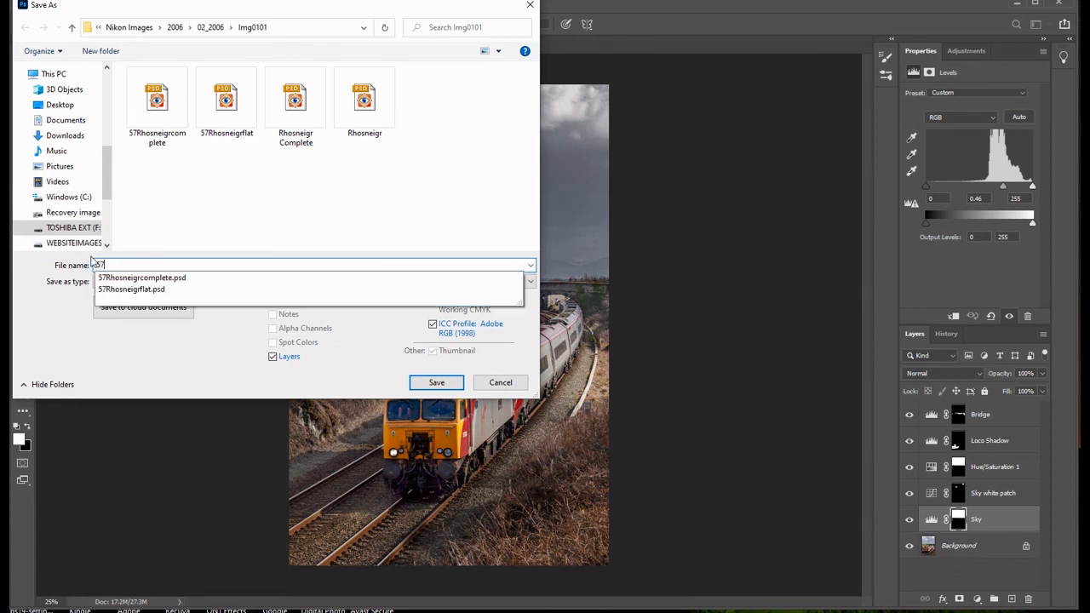
text(7)
key(Escape)
text(Rhosneigr)
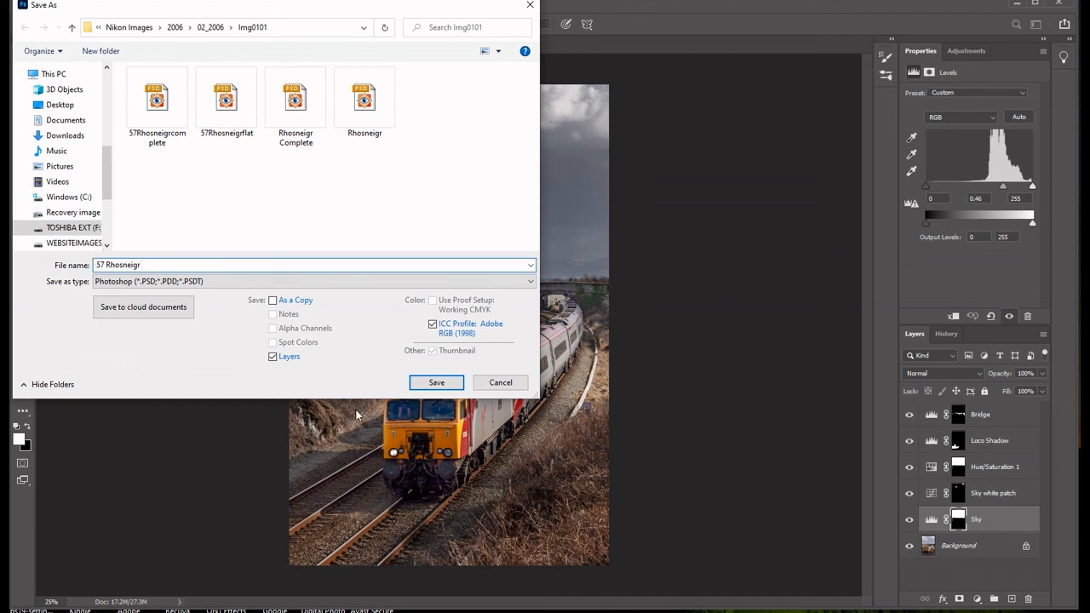
click(446, 385)
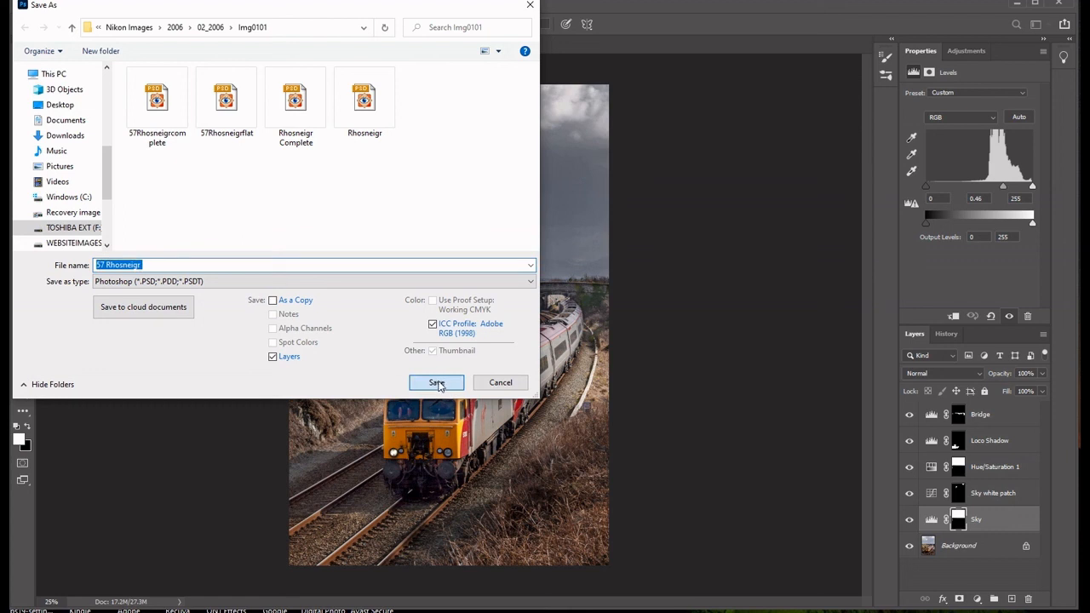
click(436, 384)
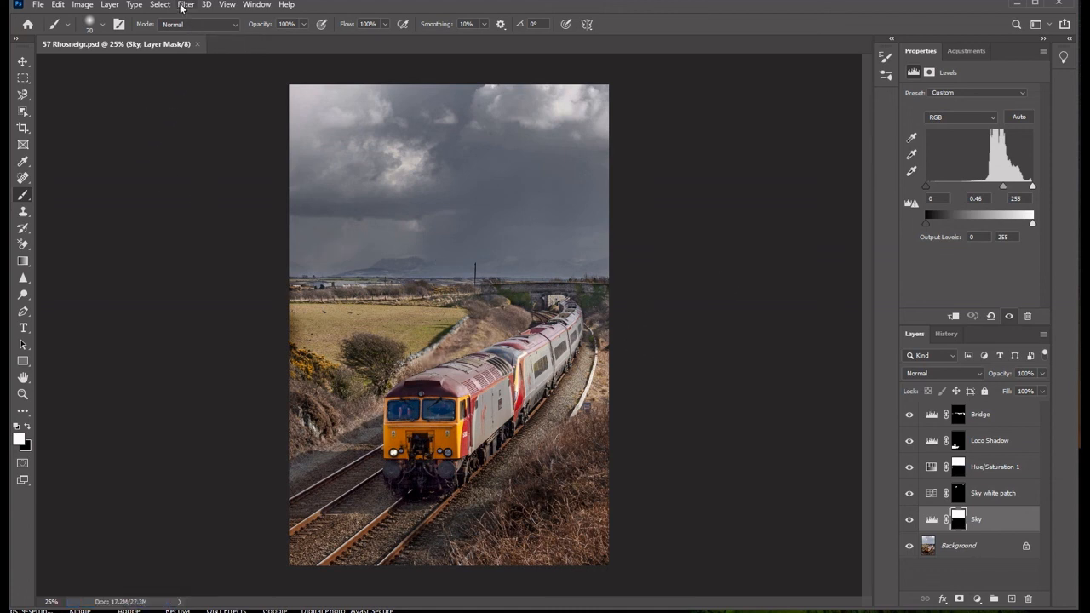
Flatten the image and save it on the computer as a Photoshop file named 57 Rhosneigr flat in the Img0101 folder
click(110, 5)
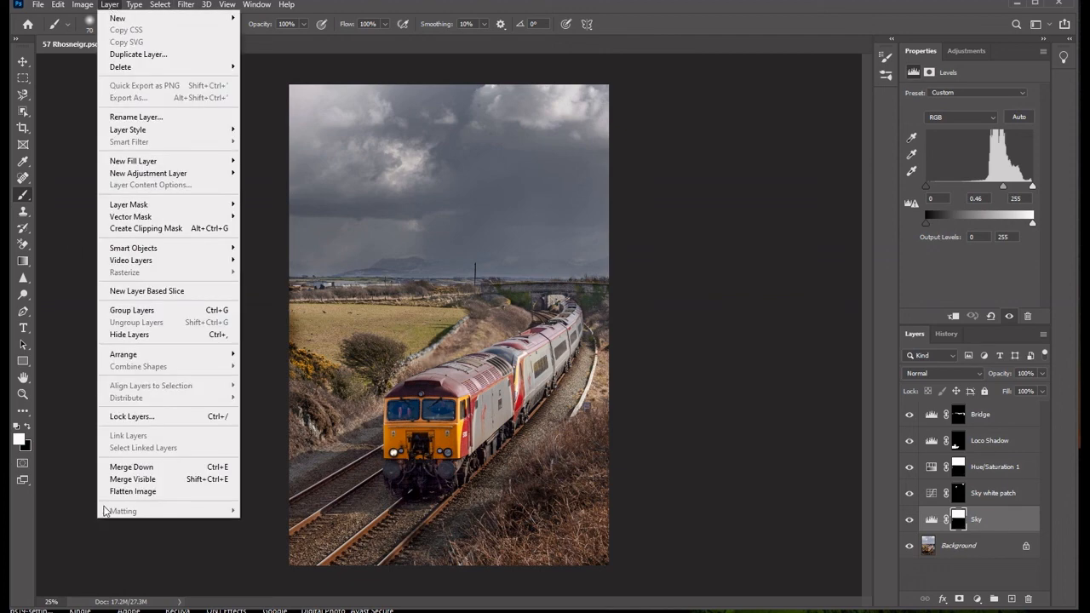
click(141, 492)
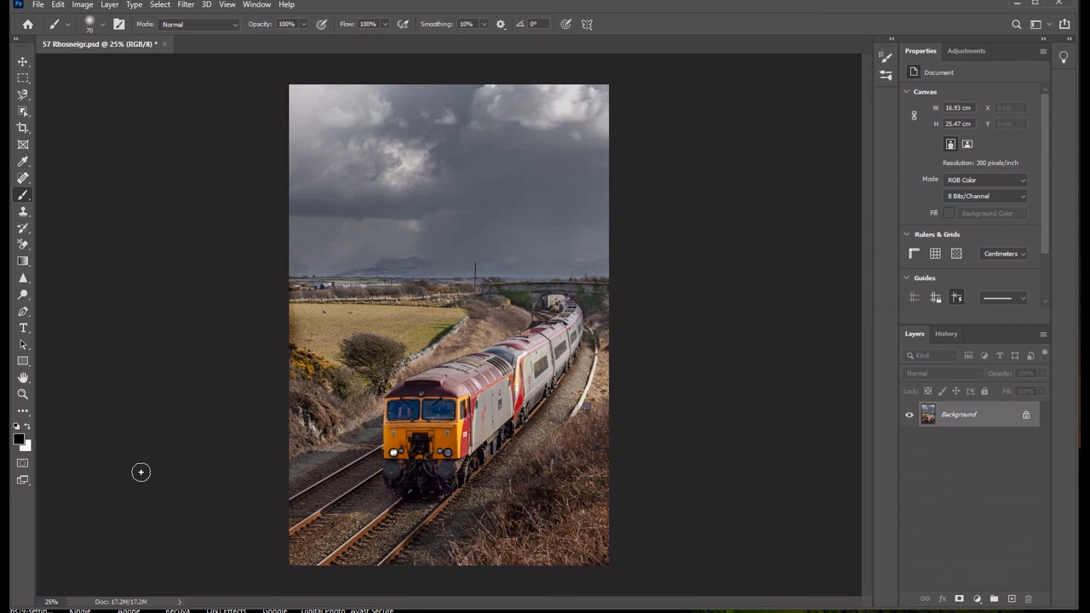
click(38, 6)
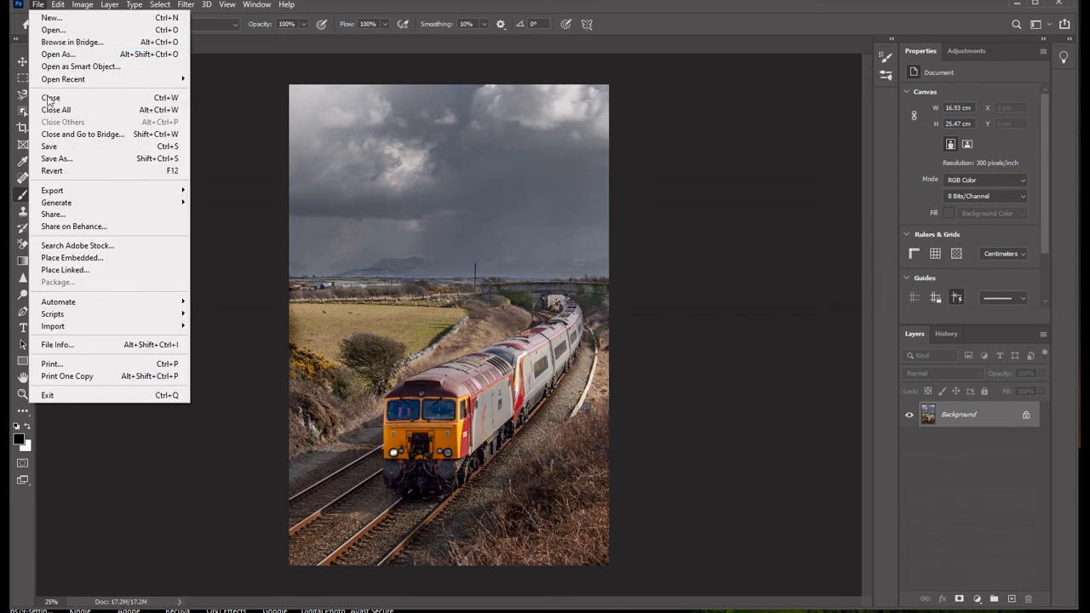
click(71, 160)
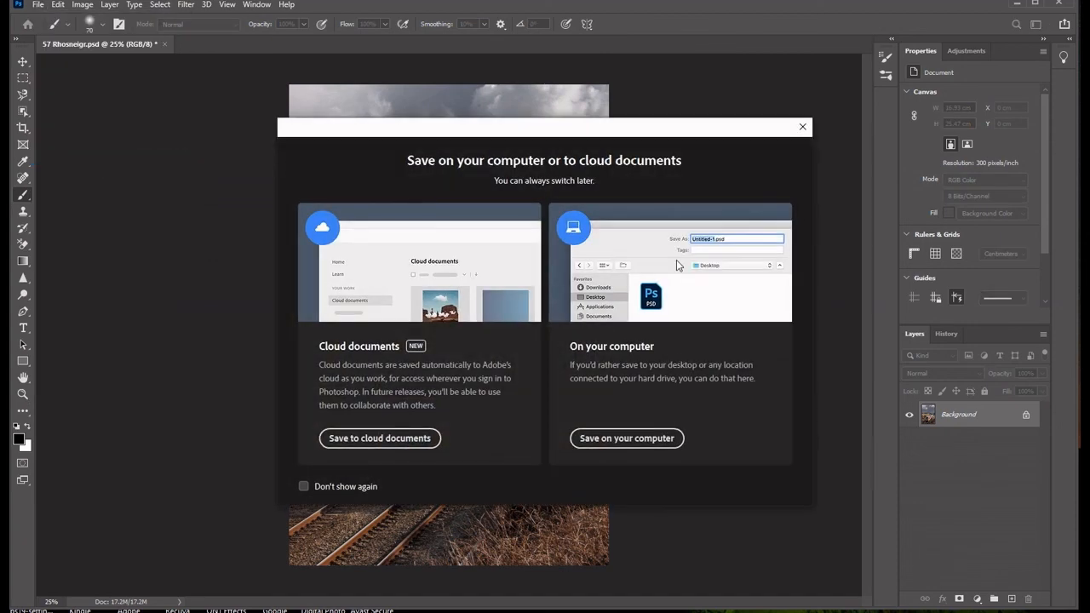
click(627, 438)
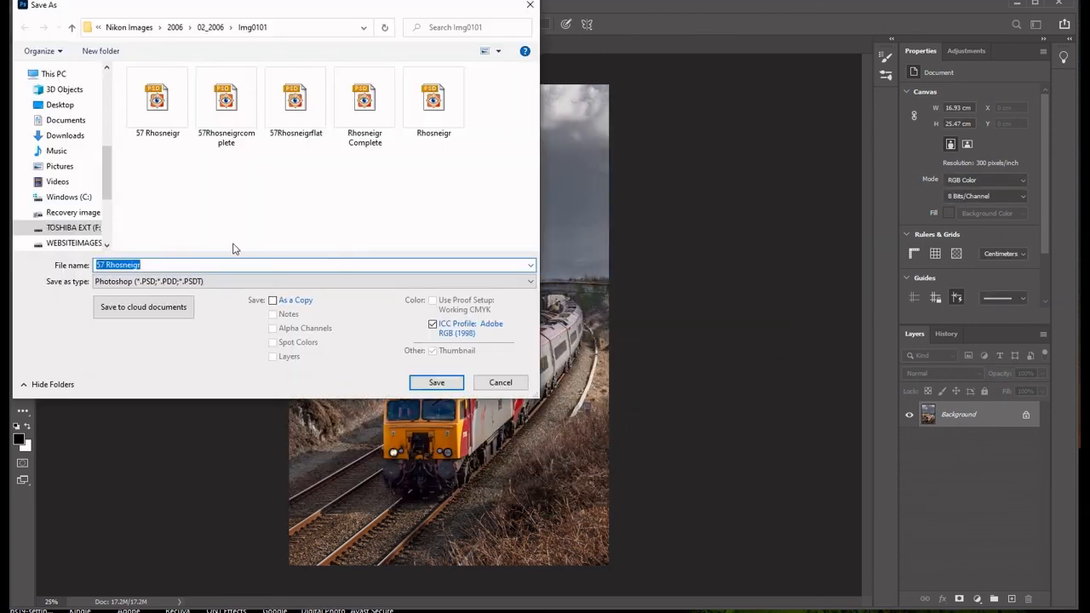
click(144, 264)
click(436, 384)
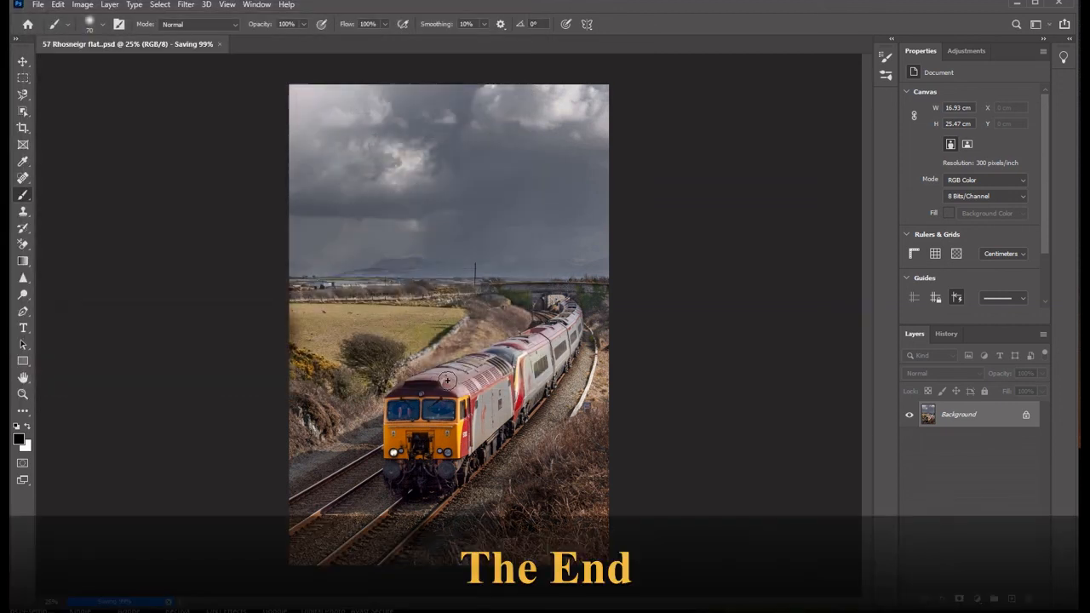